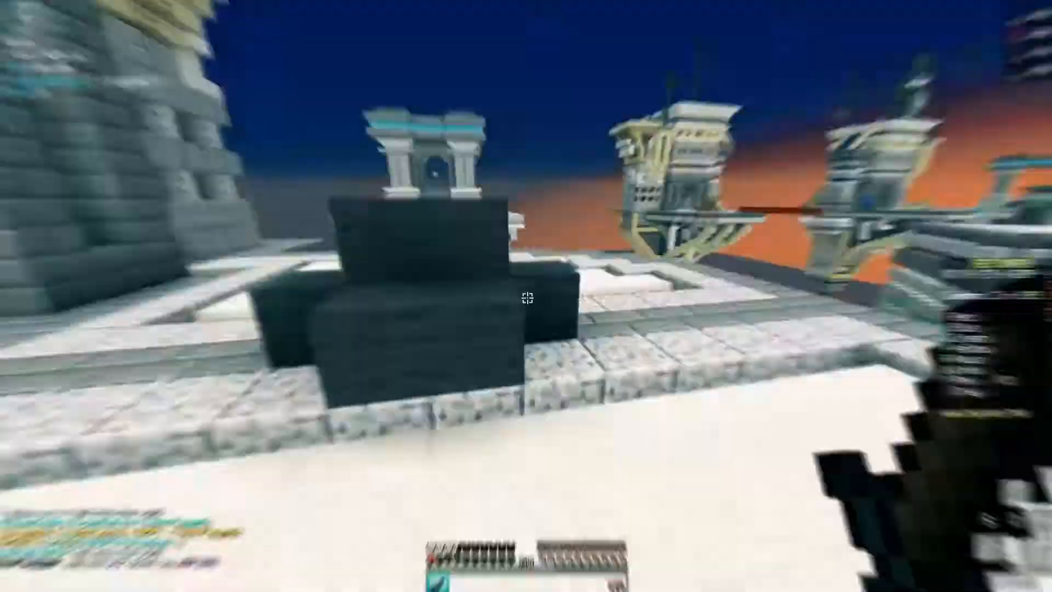
click(526, 296)
click(526, 296)
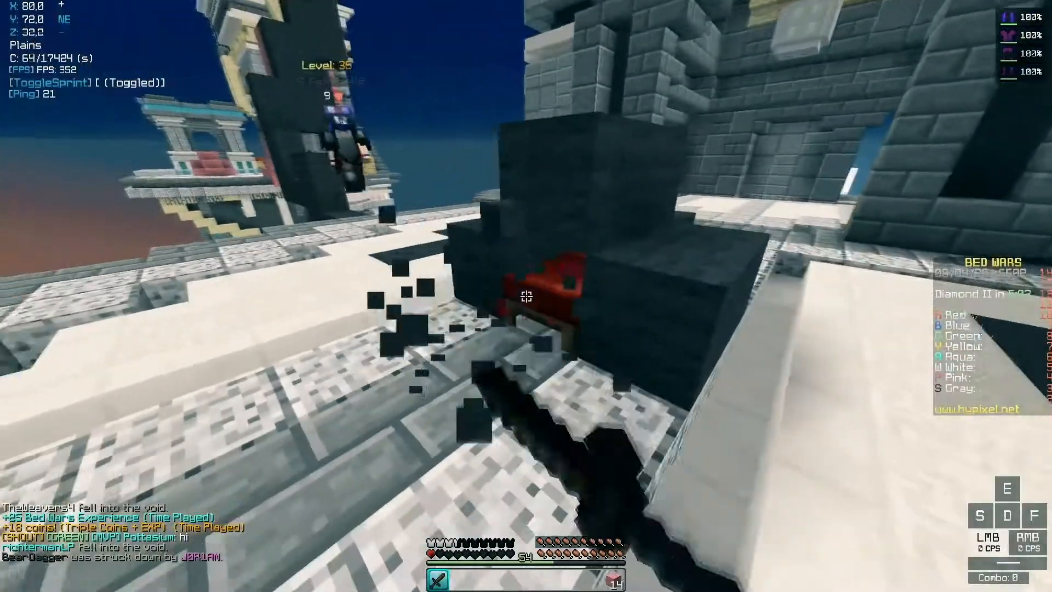
click(526, 296)
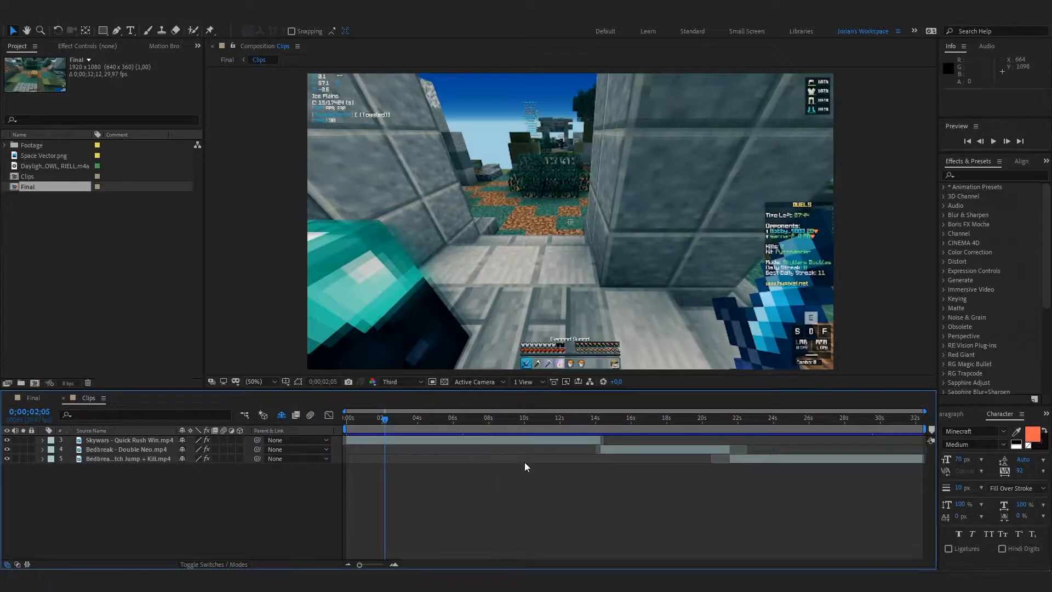
Open the Final composition and play it from its start to review the clips with the music.
click(36, 402)
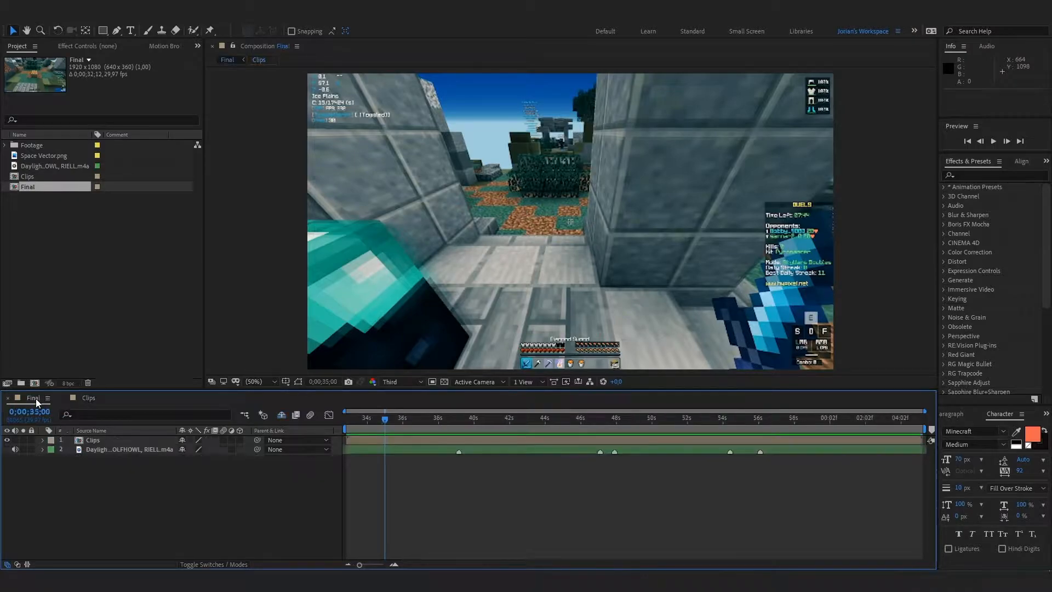
click(358, 450)
click(361, 462)
click(347, 420)
key(space)
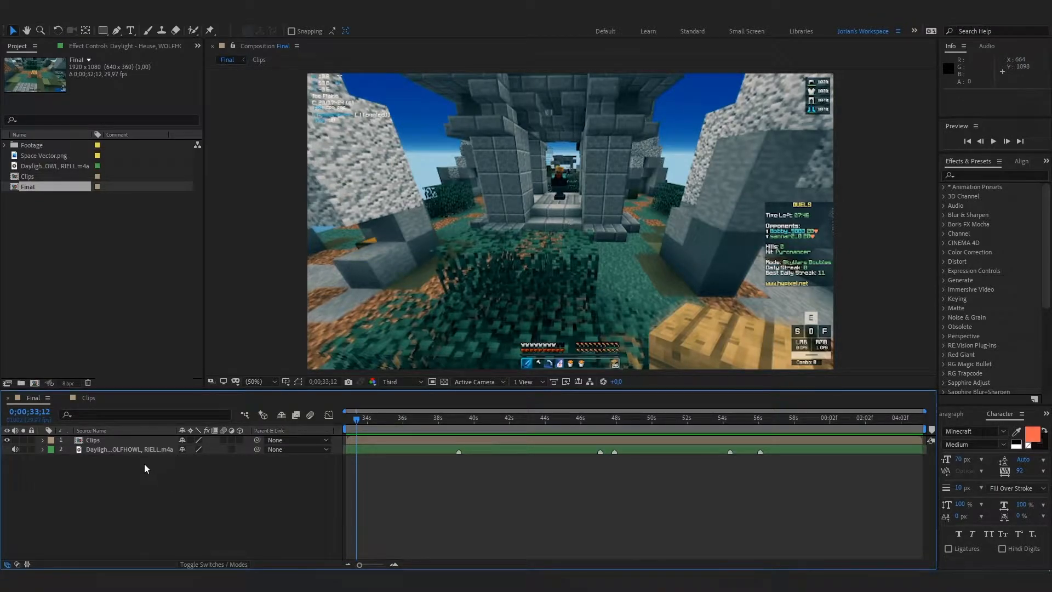
Create a solid named Sound Keys in the Final composition and extend it to the composition's end.
right_click(205, 481)
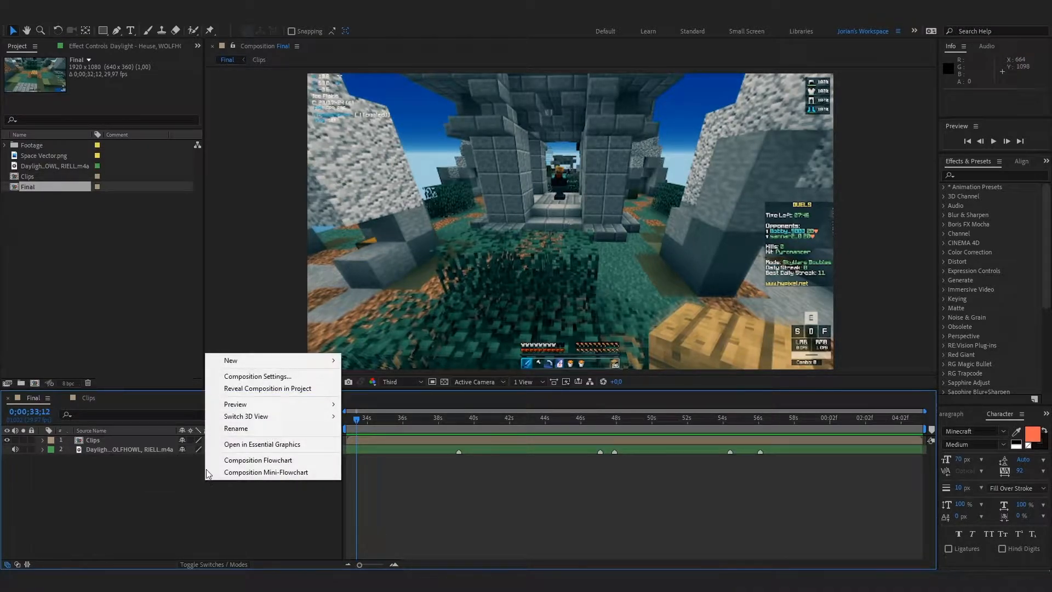
mouse_move(259, 362)
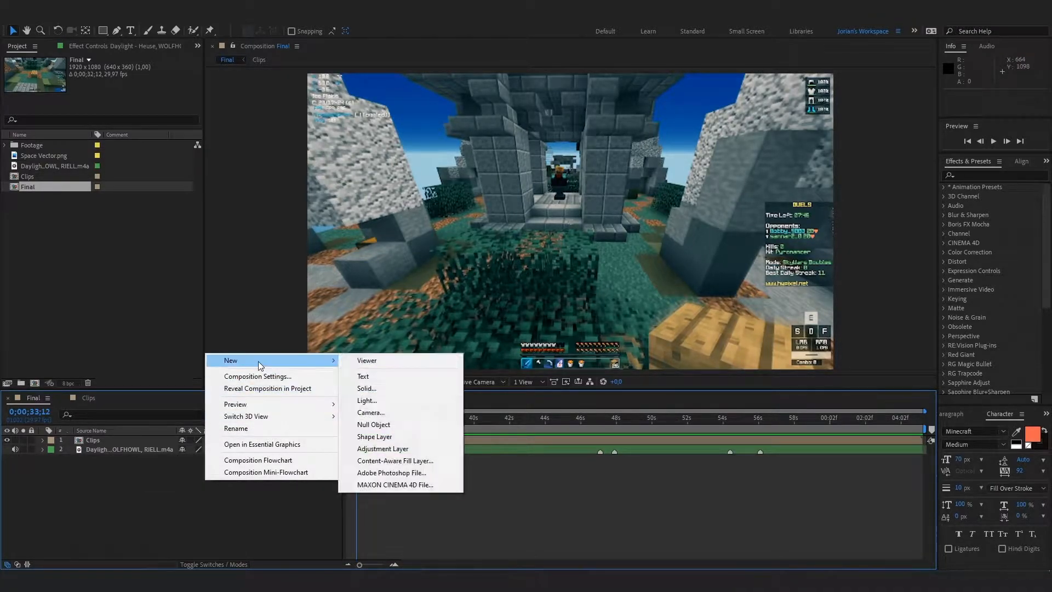
click(393, 392)
text(Sound Keys)
key(Return)
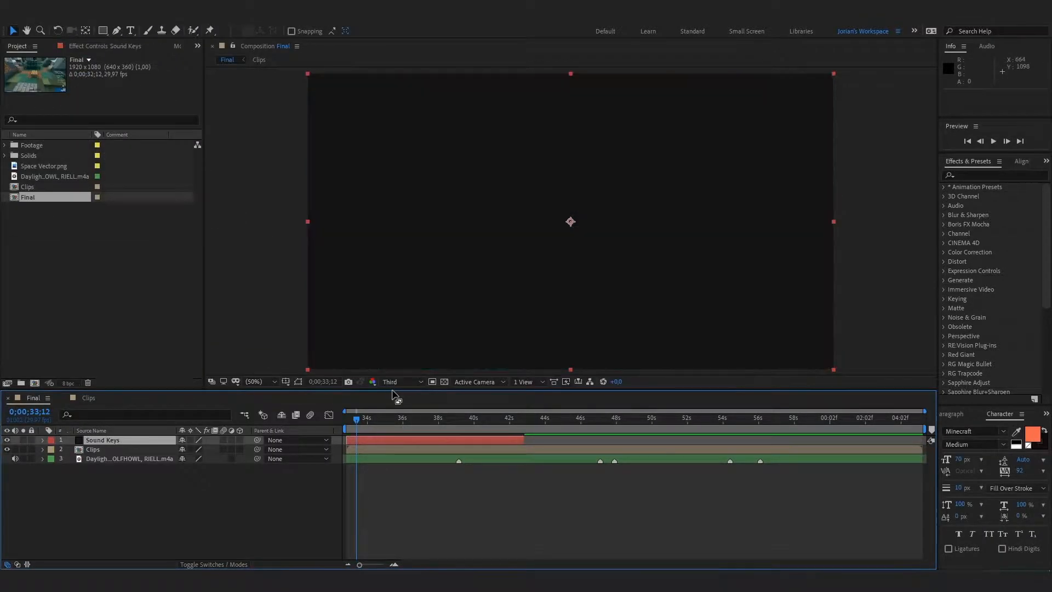
drag(519, 442, 921, 438)
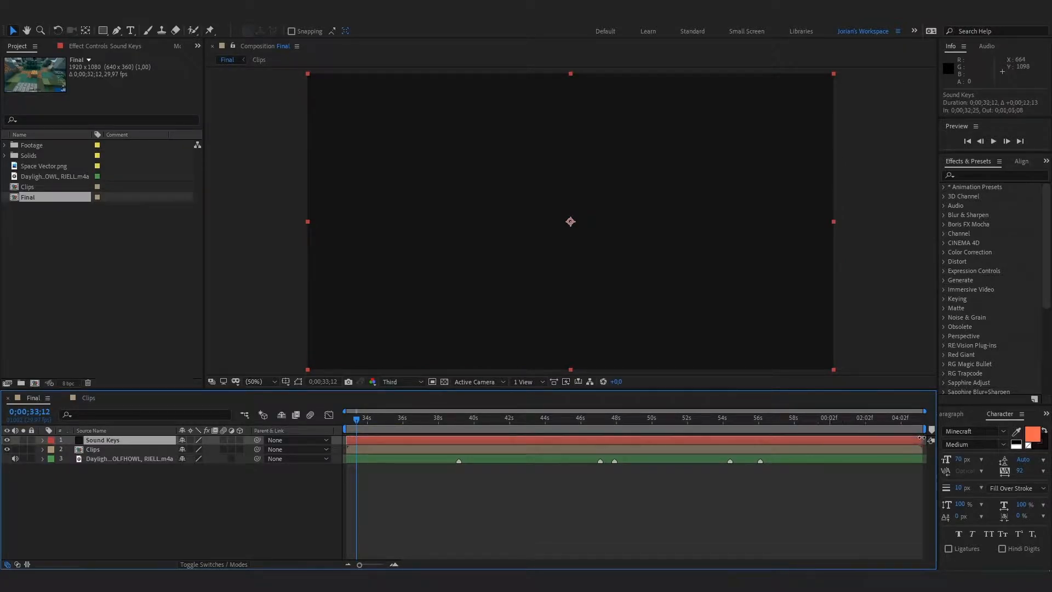
Apply the Sound Keys effect to the Sound Keys solid and set its Audio Layer to the Daylight music track.
click(982, 174)
text(sound)
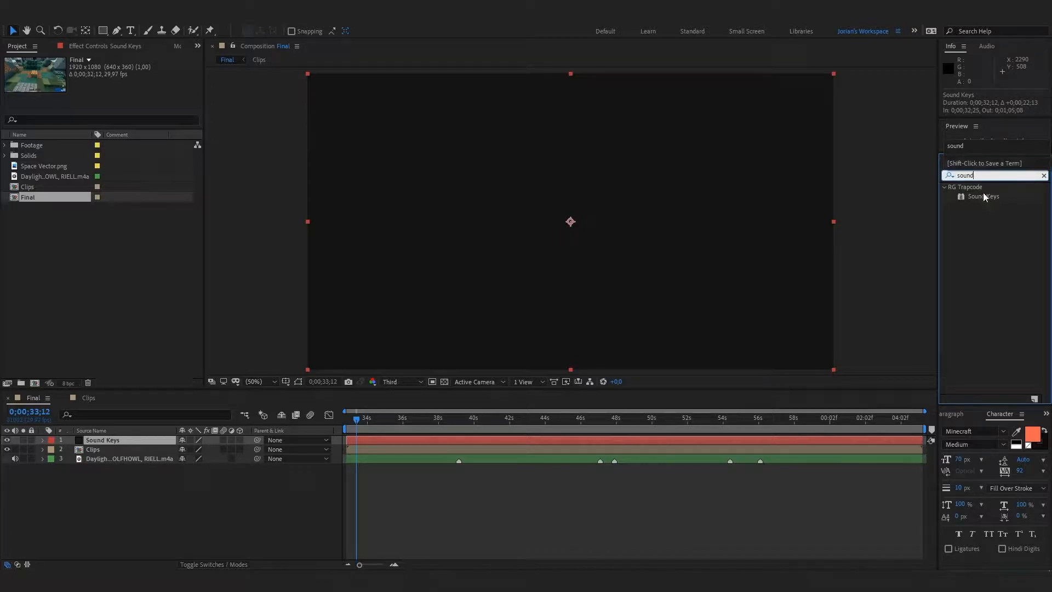
double_click(986, 196)
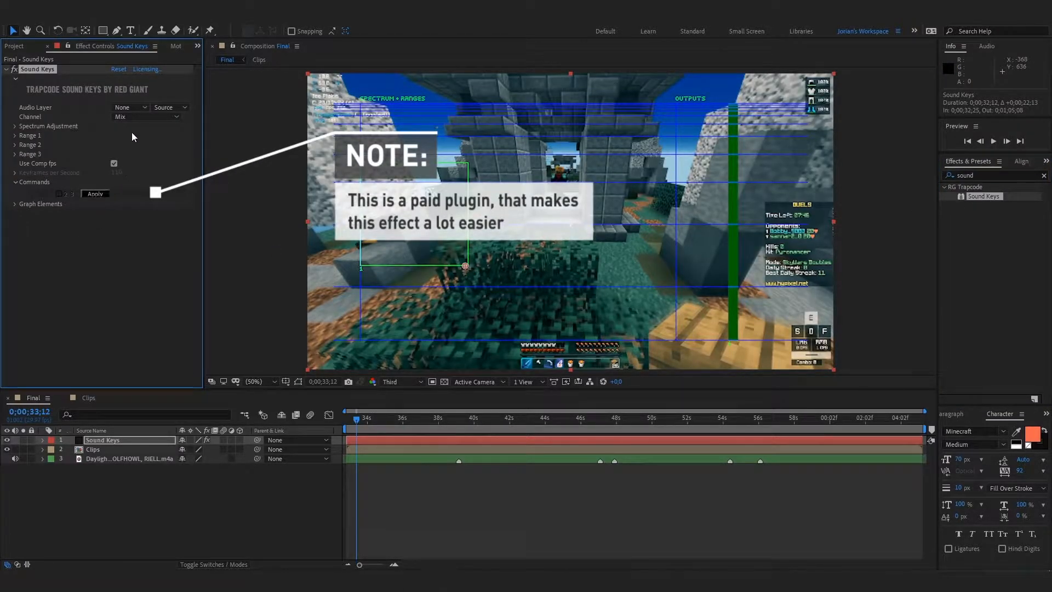
click(135, 110)
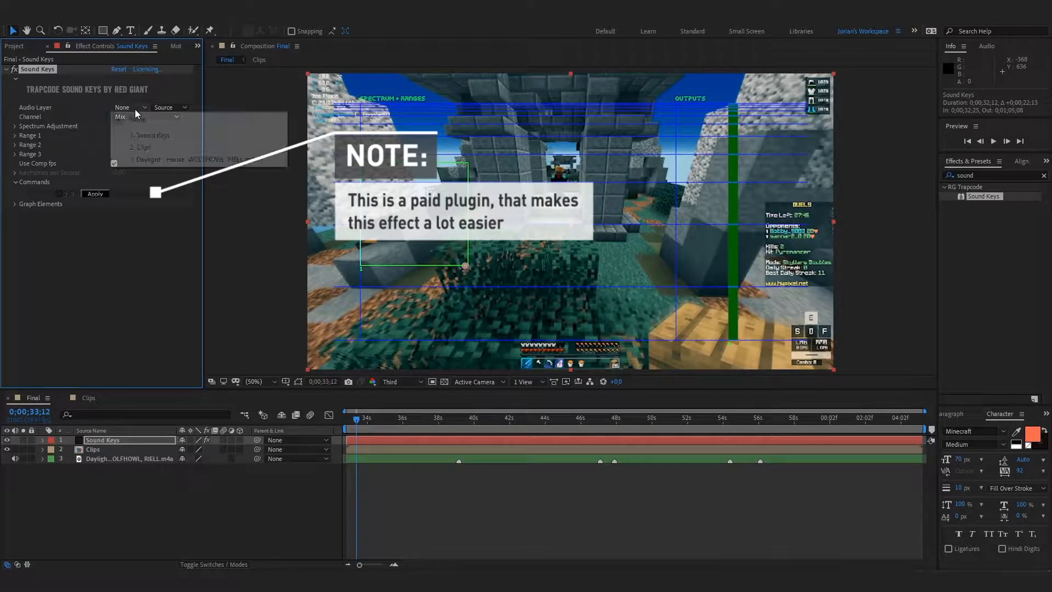
click(167, 160)
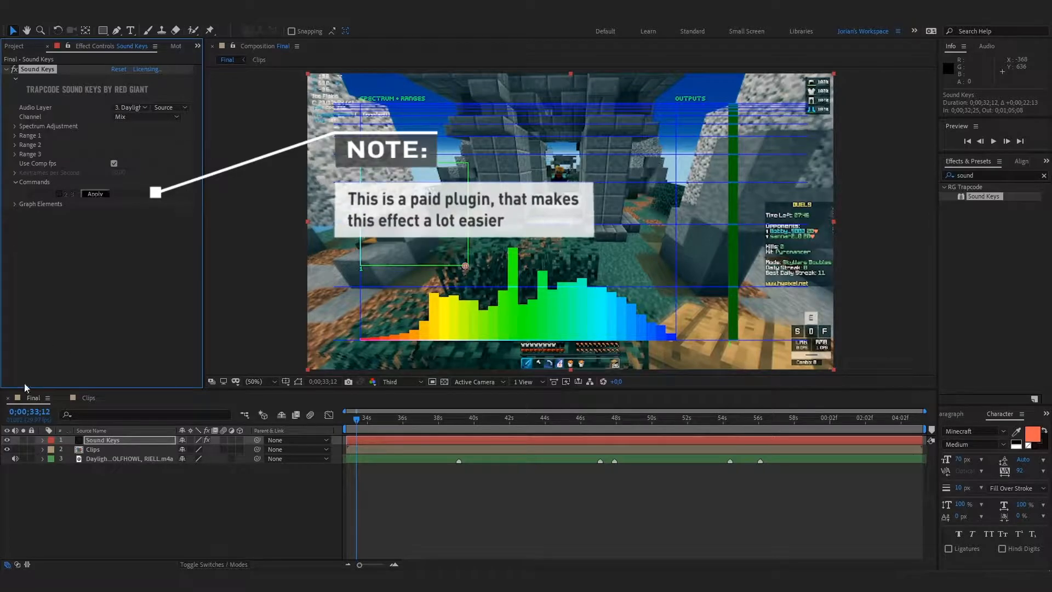
Hide the Clips layer, preview the audio spectrum, and park the playhead on the bass peak at 0;00;45;22.
click(8, 449)
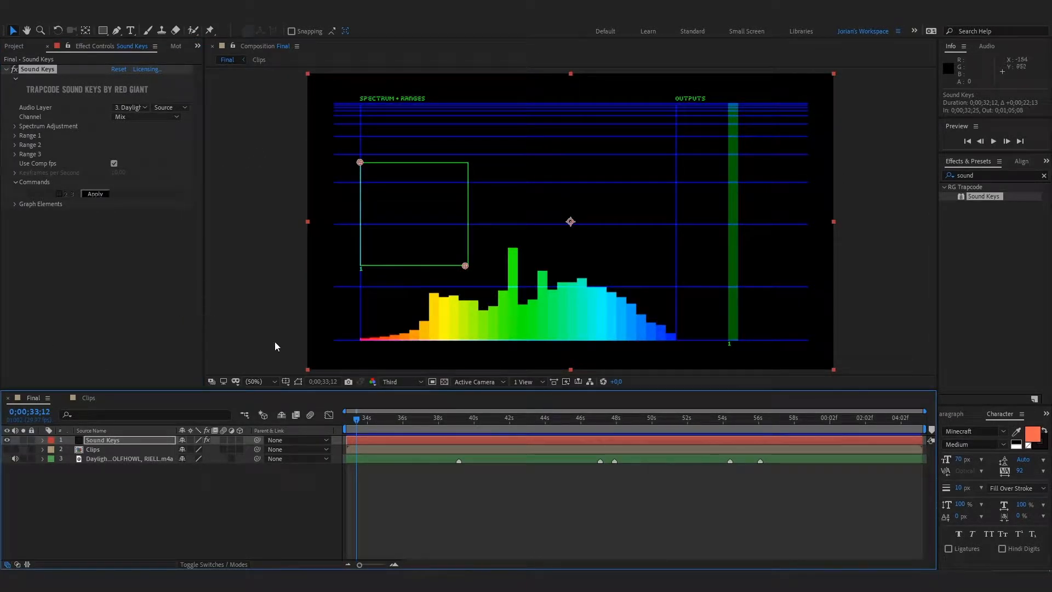
key(space)
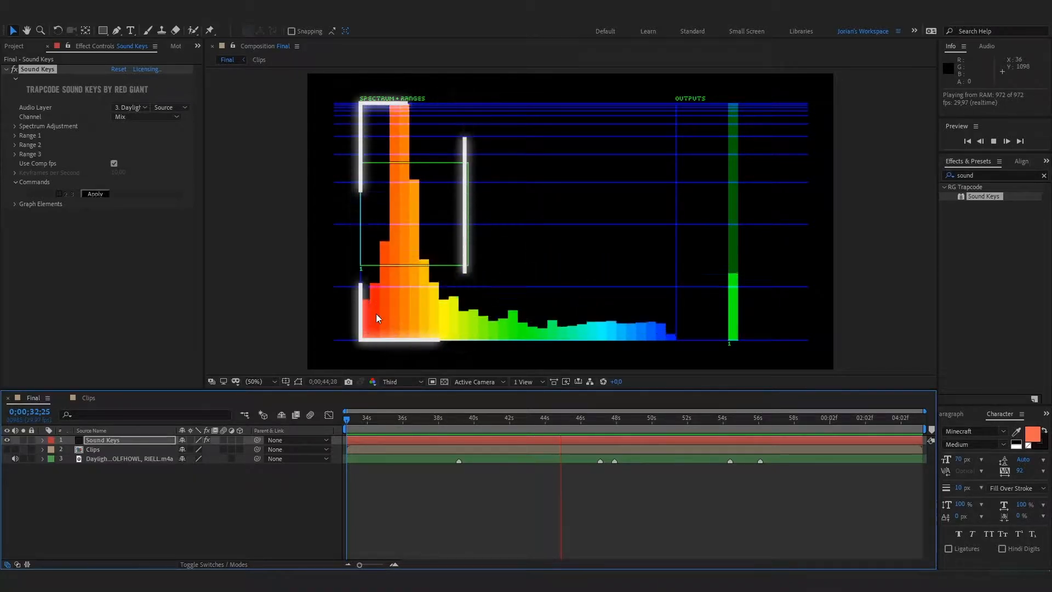
key(space)
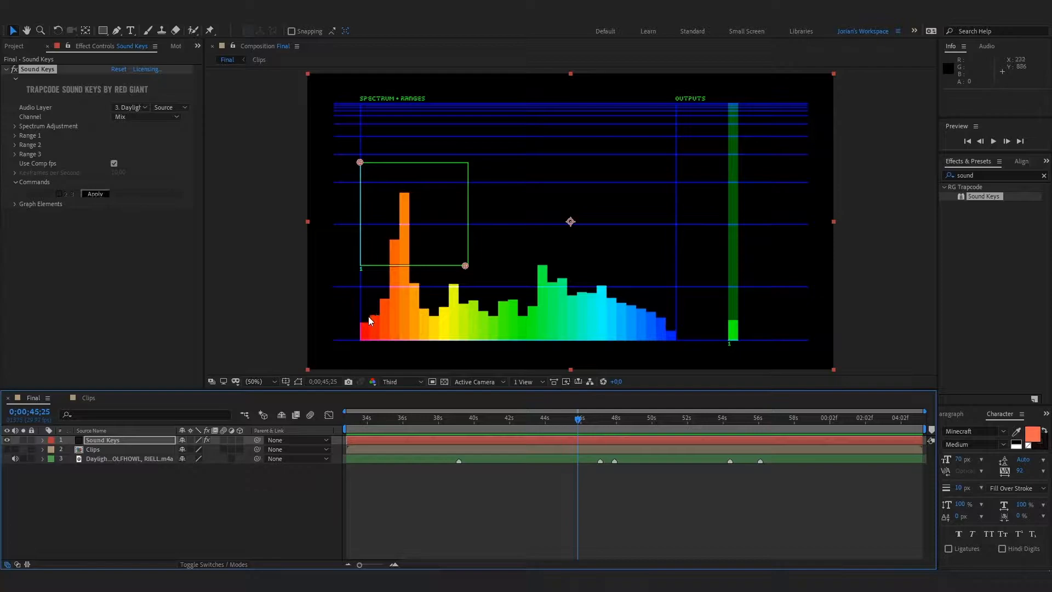
key(Page_Up)
key(Page_Up)
key(Page_Up)
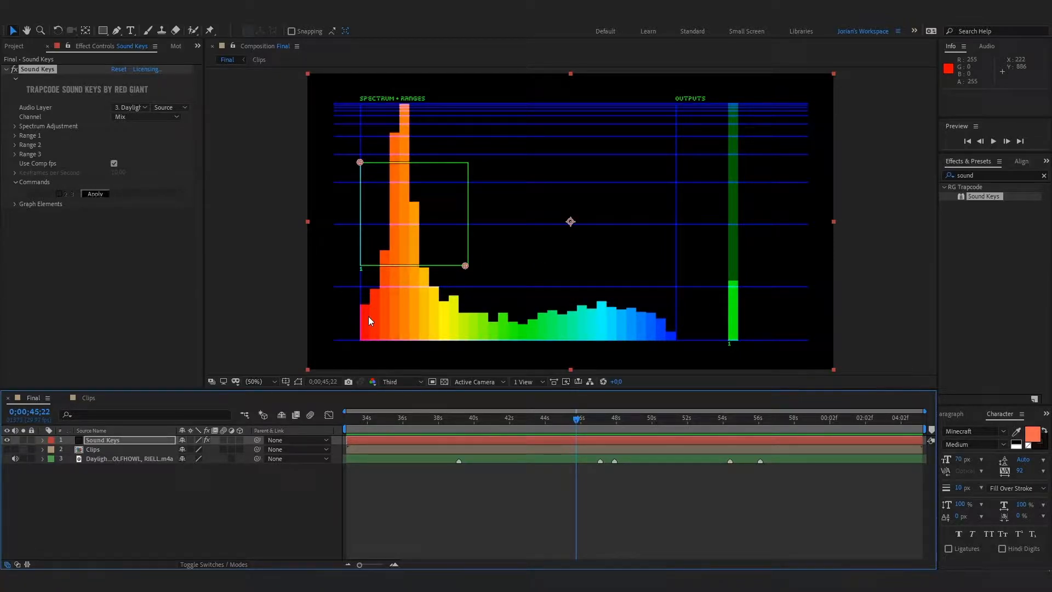
Fit the Range 1 box around the bass peak, with corners at about 272,322 and 490,854, and preview its output.
drag(360, 164, 382, 161)
drag(465, 266, 442, 307)
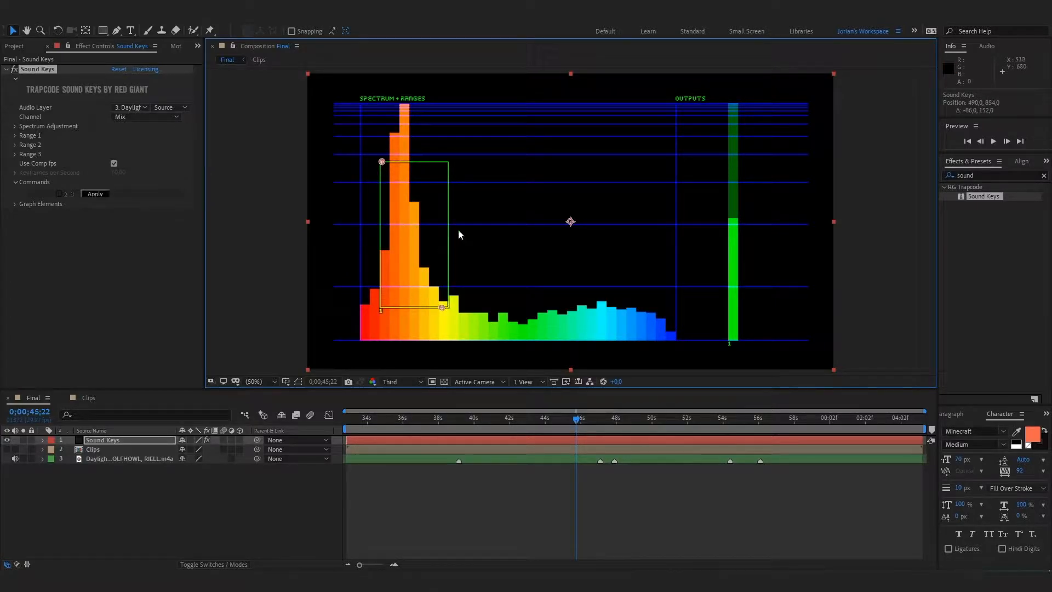
drag(372, 425, 334, 429)
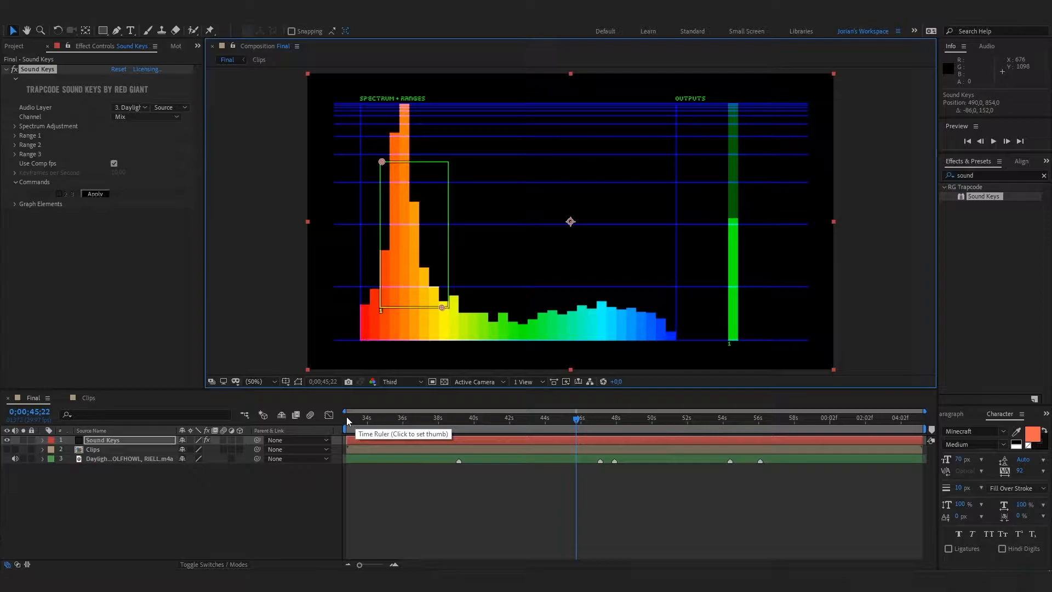
key(space)
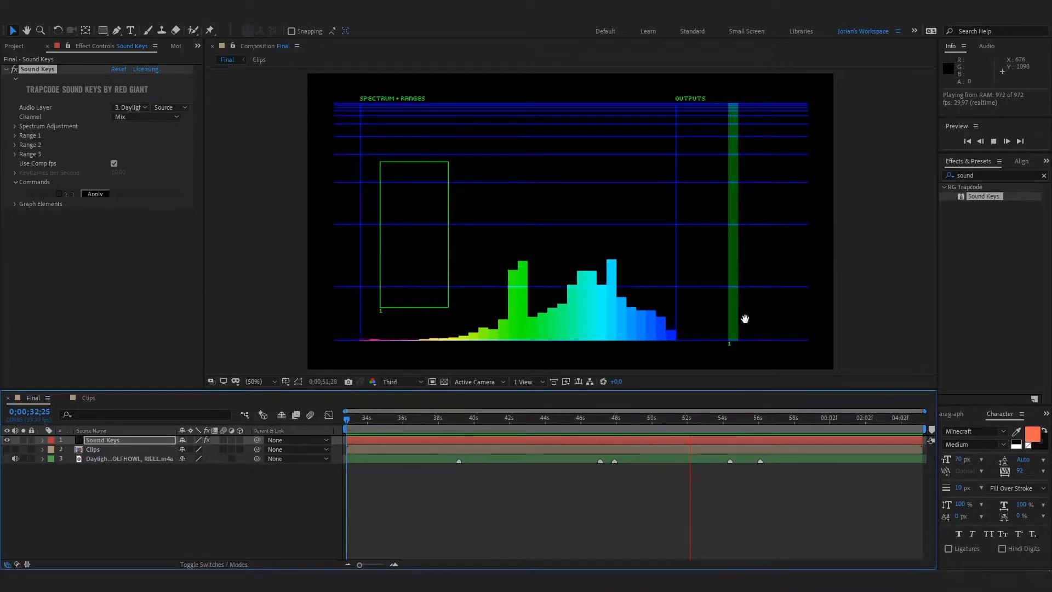
key(space)
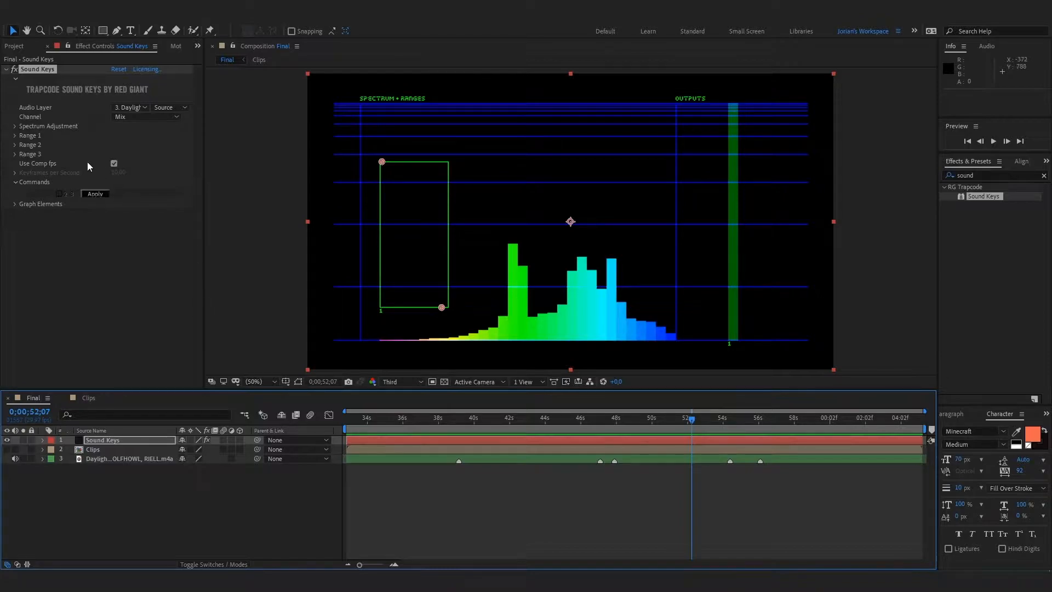
Reveal Range 1's Output 1 in the effect settings and layer properties, and scrub through the music to examine how it varies.
click(15, 134)
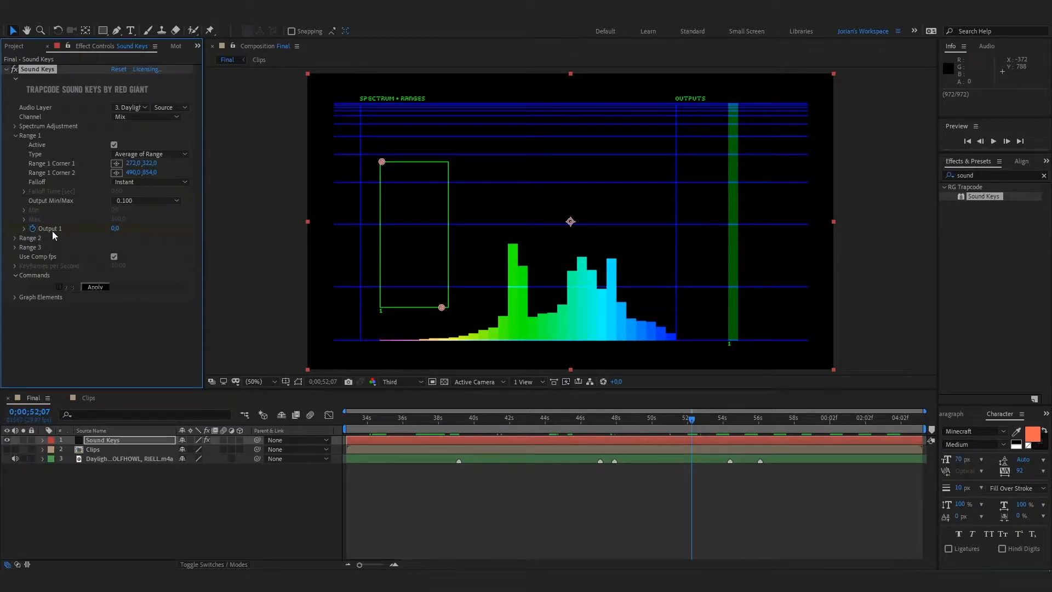
drag(691, 420, 679, 420)
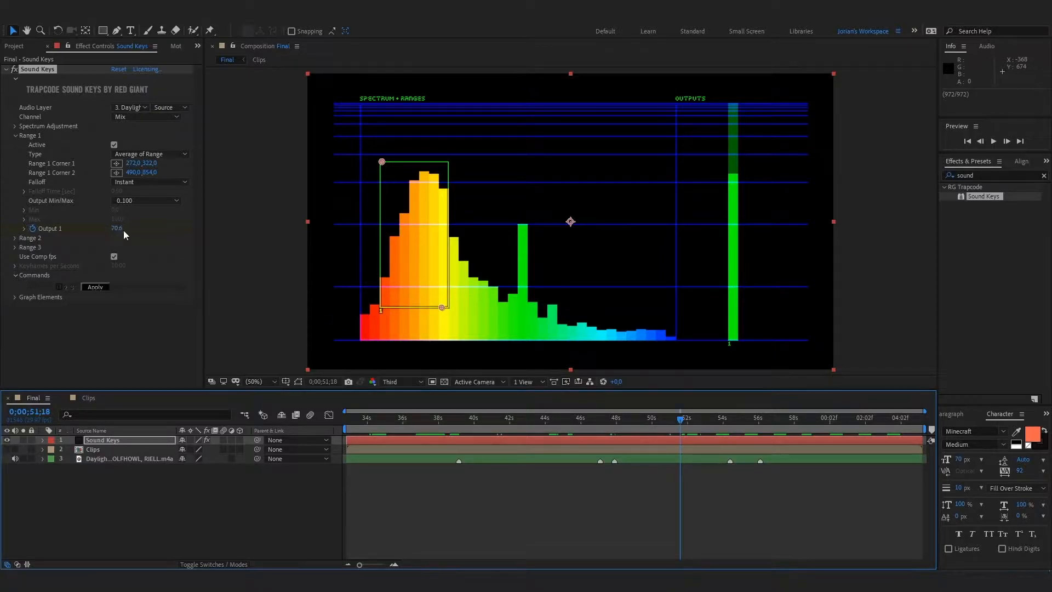
double_click(44, 230)
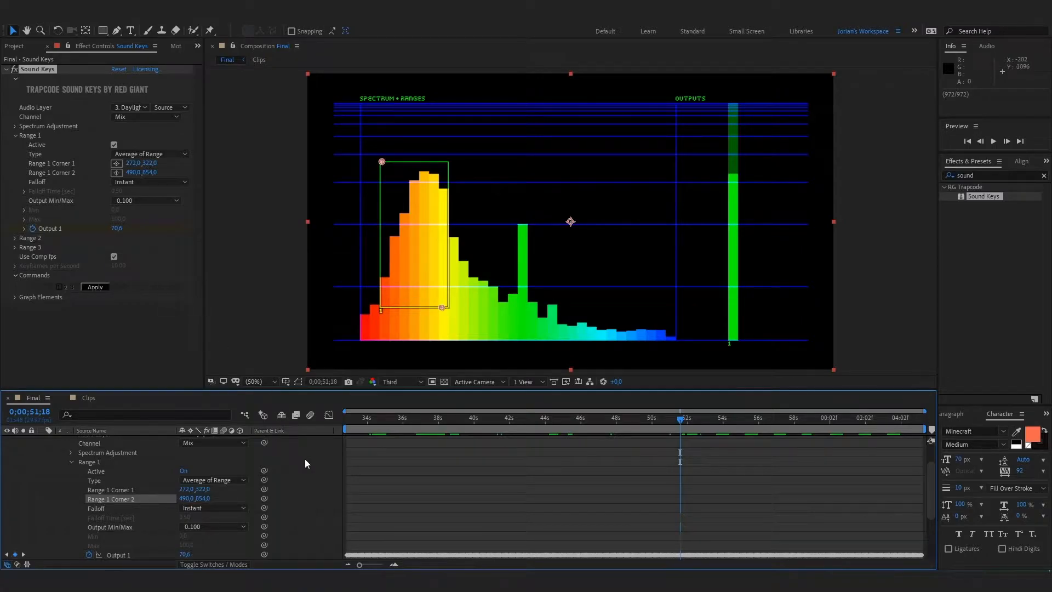
scroll(314, 495, down, 2)
drag(351, 425, 603, 435)
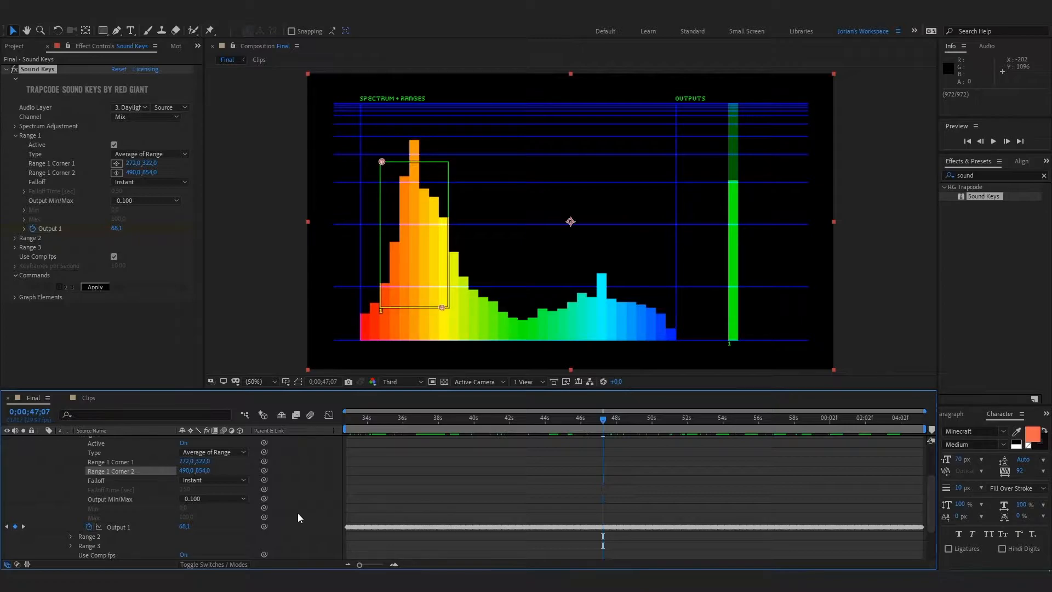
Create an adjustment layer, extend it to the composition's end, and place it between the Sound Keys and Clips layers.
scroll(294, 489, down, 3)
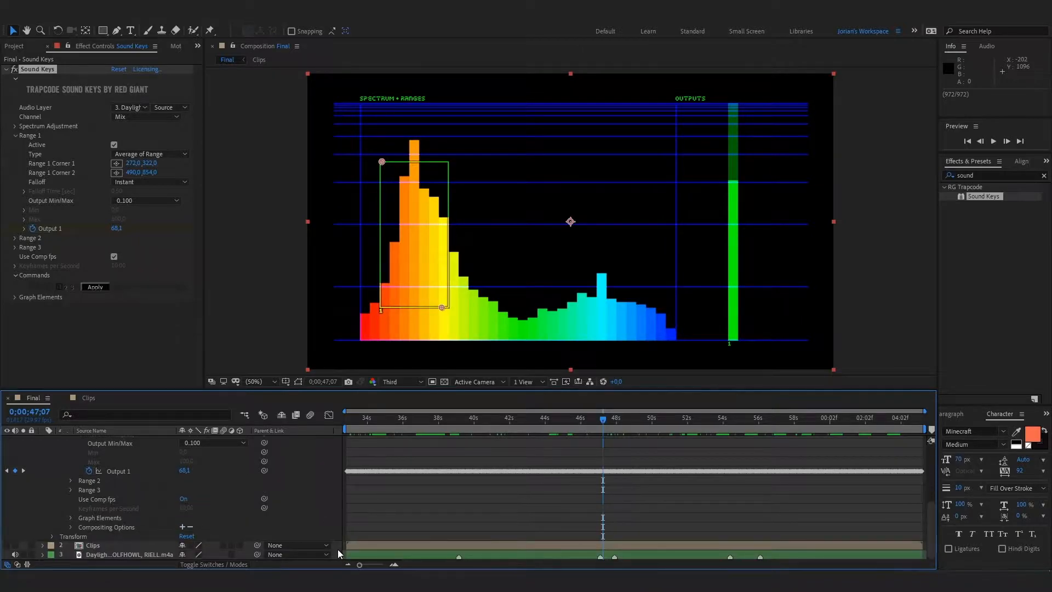
right_click(338, 547)
mouse_move(367, 433)
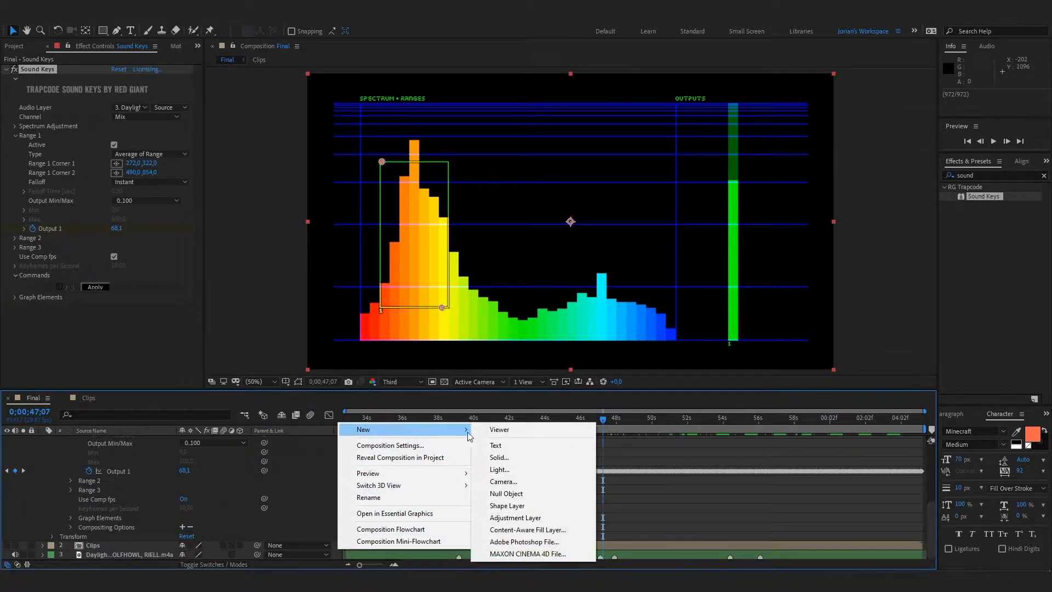
click(521, 517)
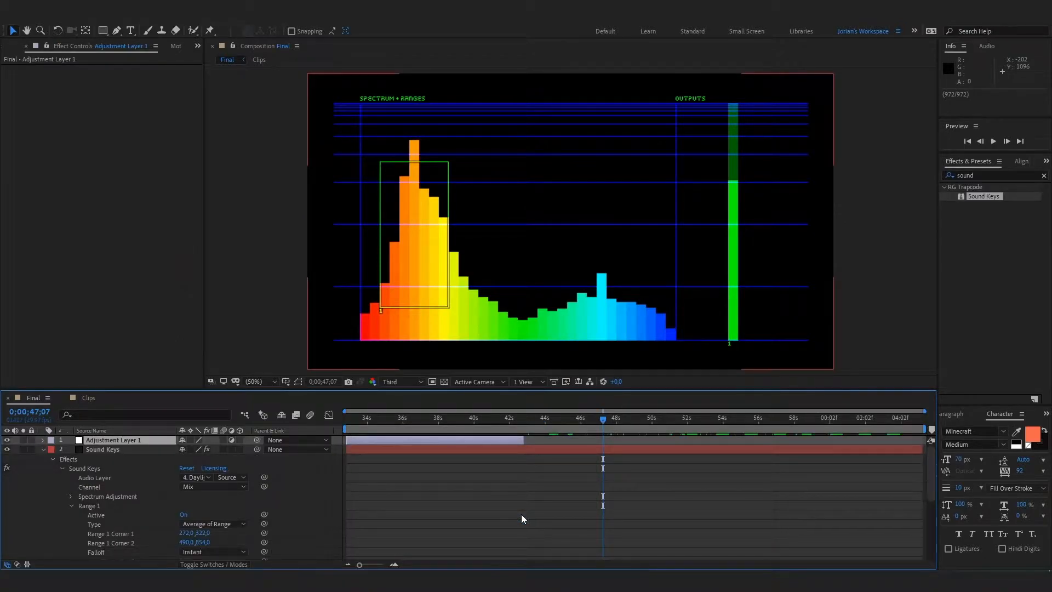
drag(527, 451, 916, 449)
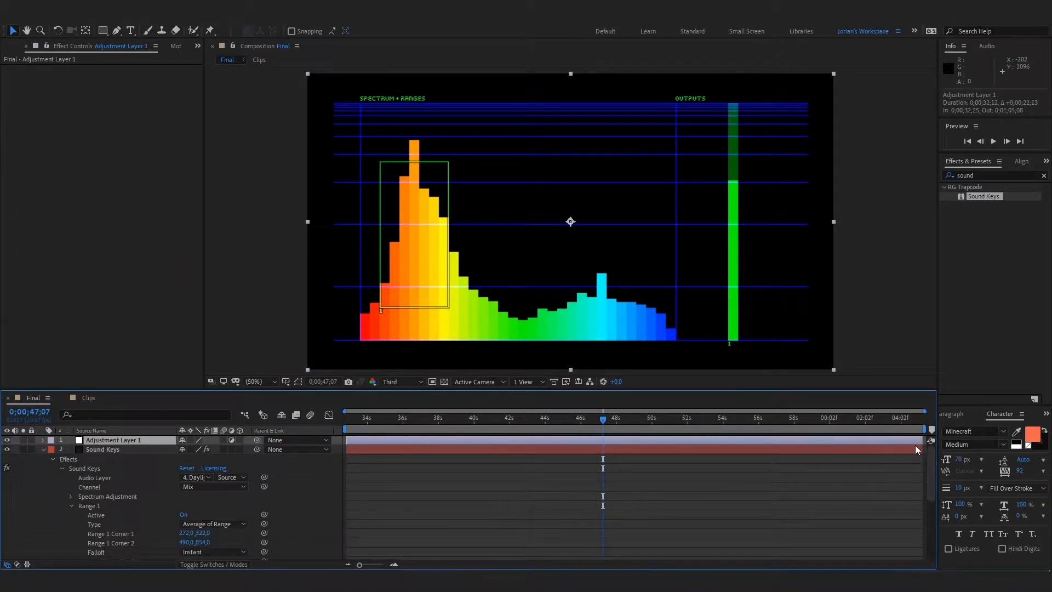
key(Delete)
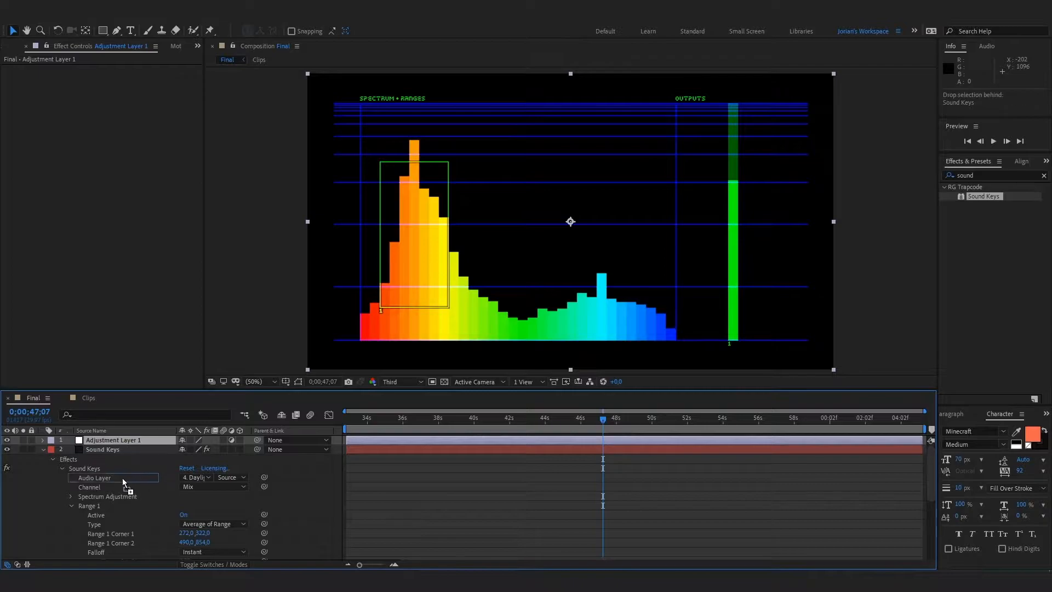
Hide the Sound Keys layer and make the Clips layer visible again.
click(6, 439)
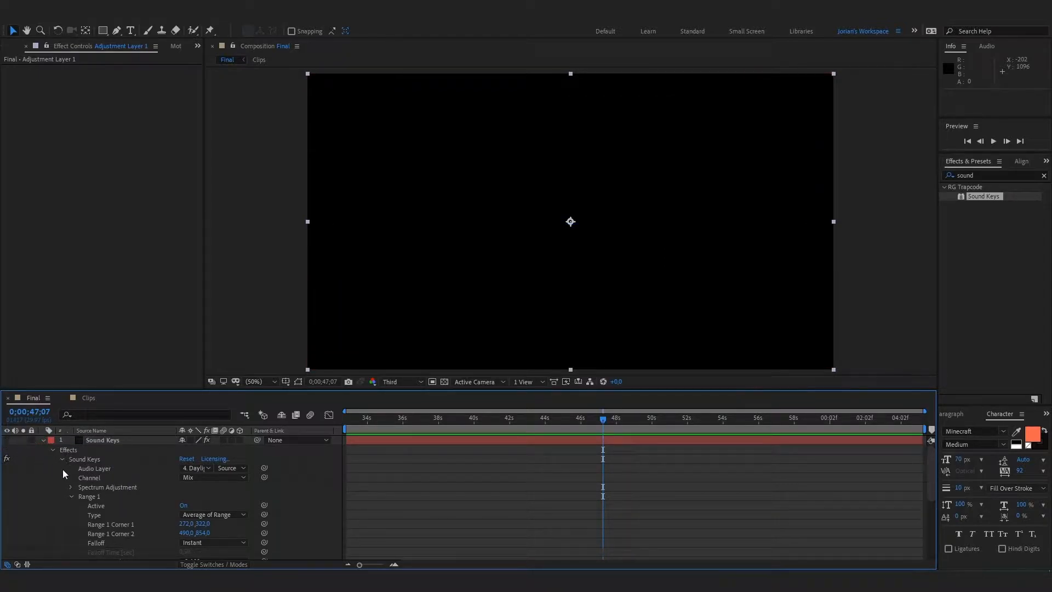
scroll(58, 465, down, 5)
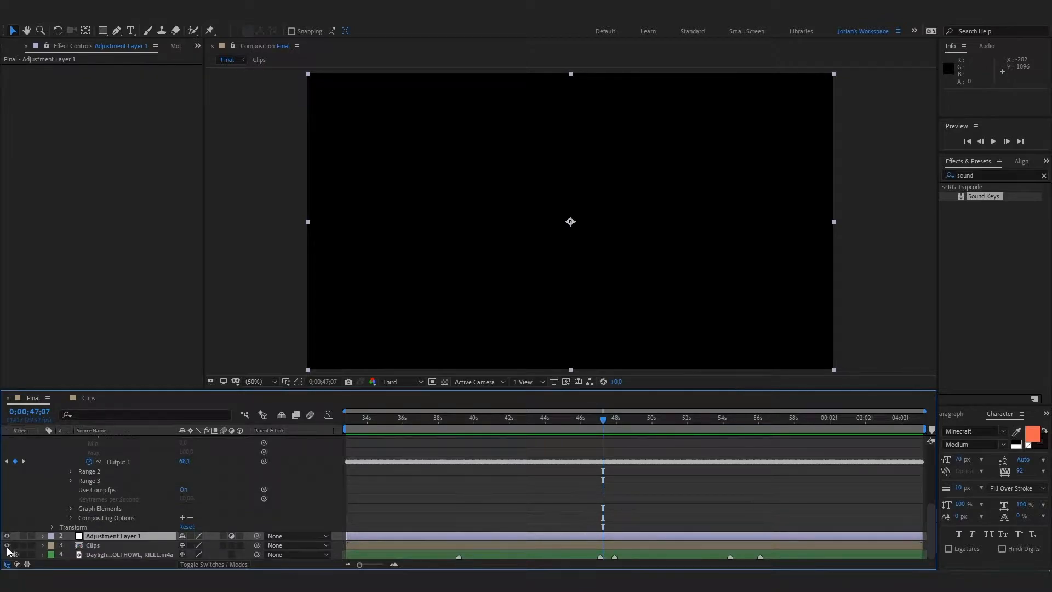
Apply the Brightness & Contrast effect to Adjustment Layer 1.
click(143, 537)
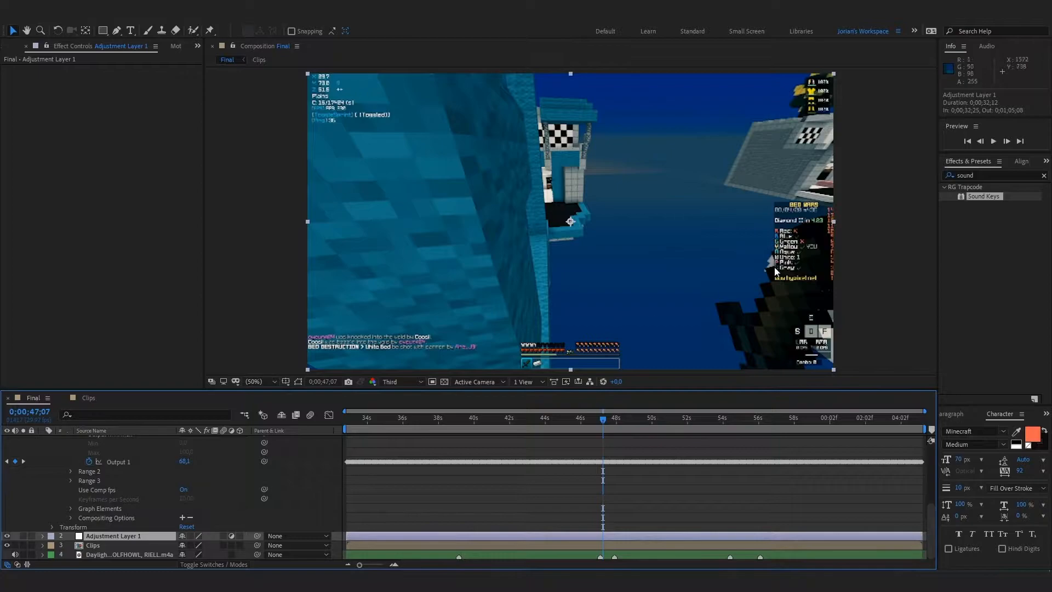
double_click(992, 172)
key(BackSpace)
text(bright)
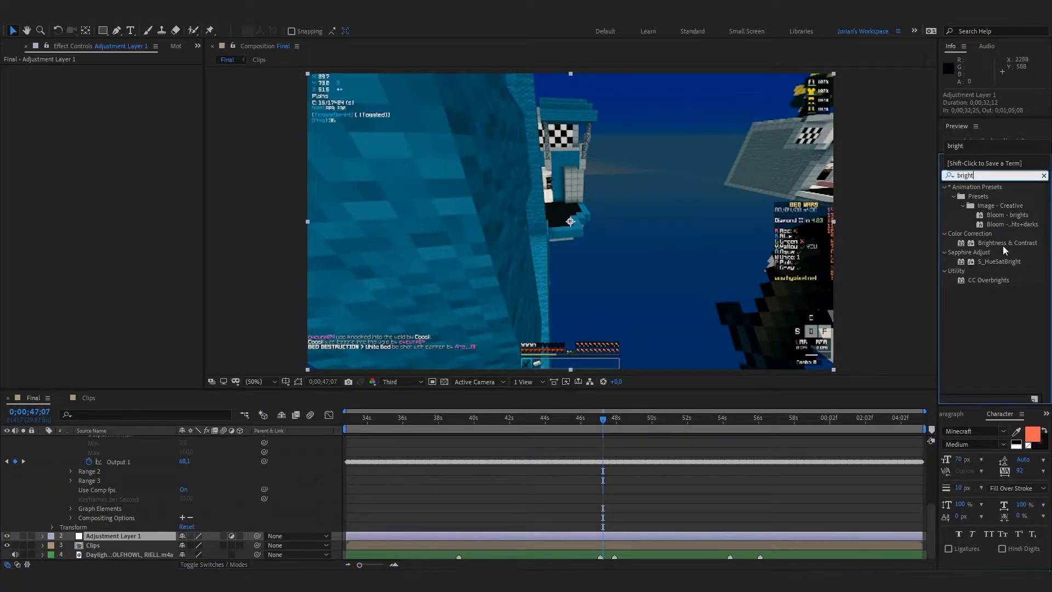
double_click(1009, 241)
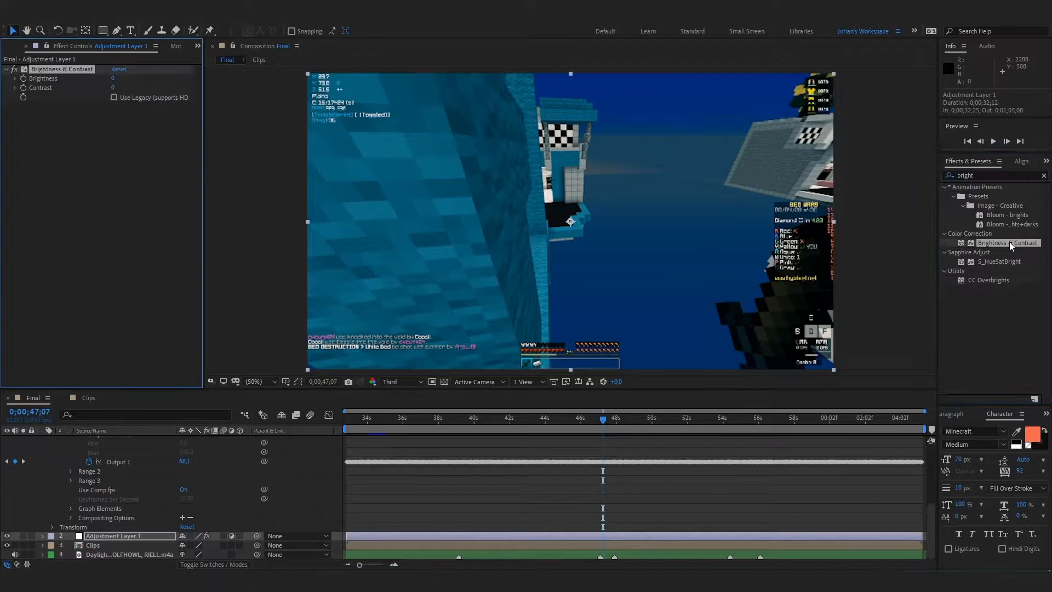
Reset the Brightness & Contrast effect and link its Brightness by expression to Output 1 of the Sound Keys layer.
drag(112, 81, 146, 86)
click(118, 69)
alt+click(24, 79)
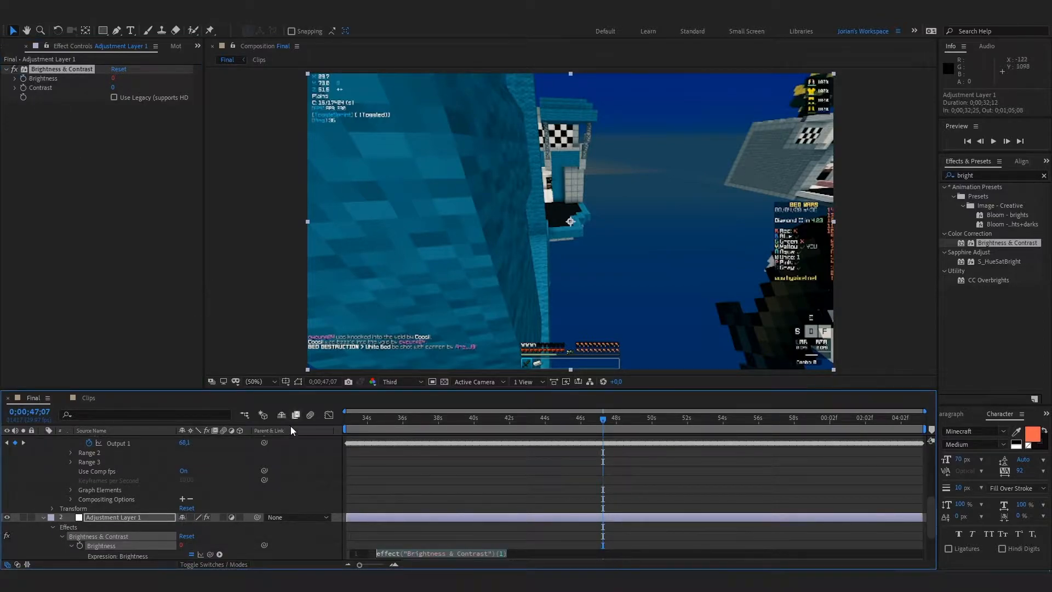
click(310, 462)
scroll(317, 479, down, 2)
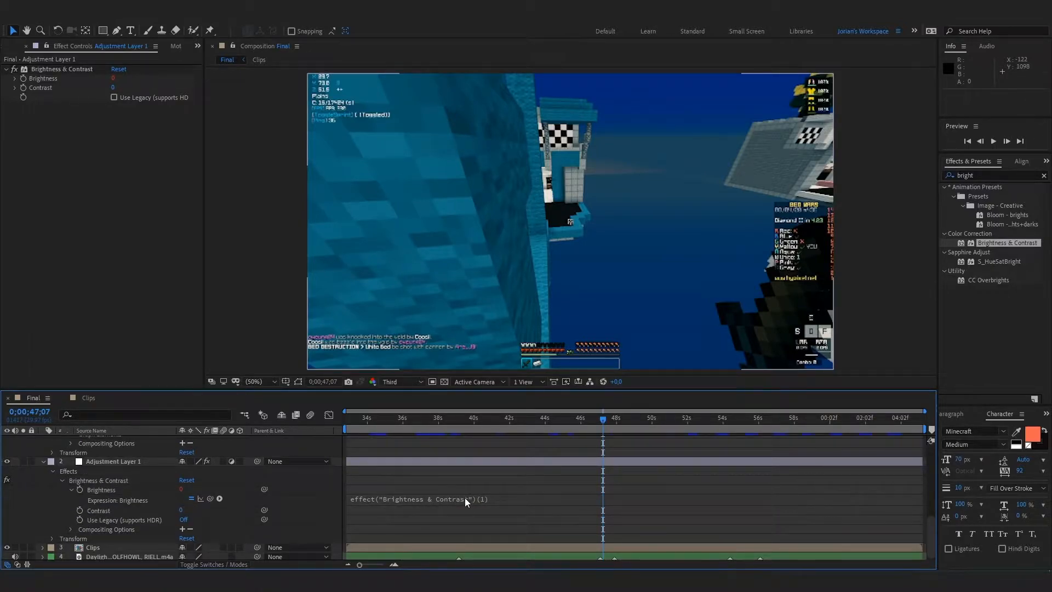
drag(210, 500, 147, 502)
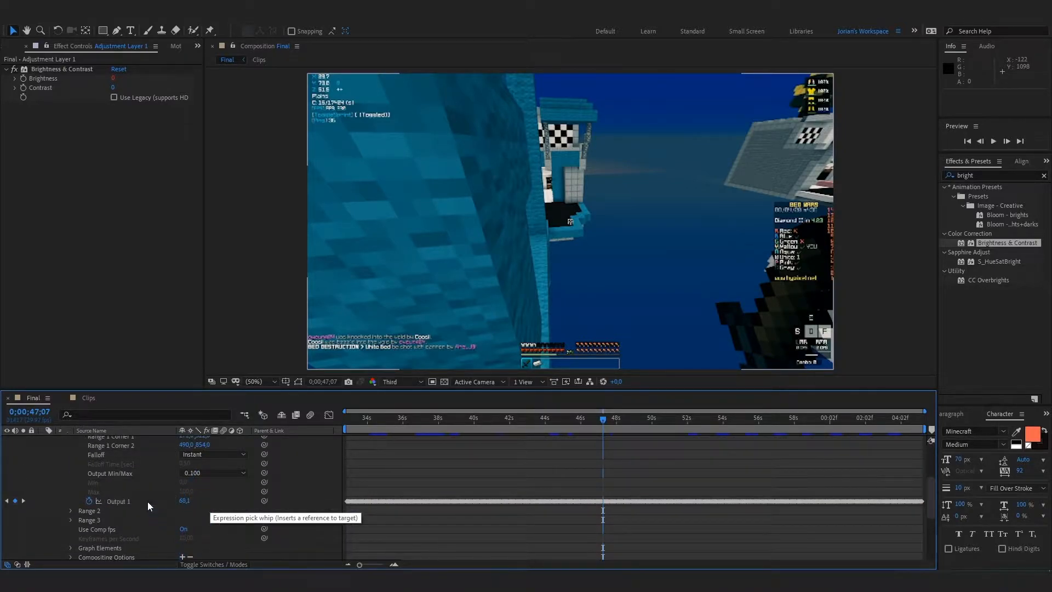
click(316, 538)
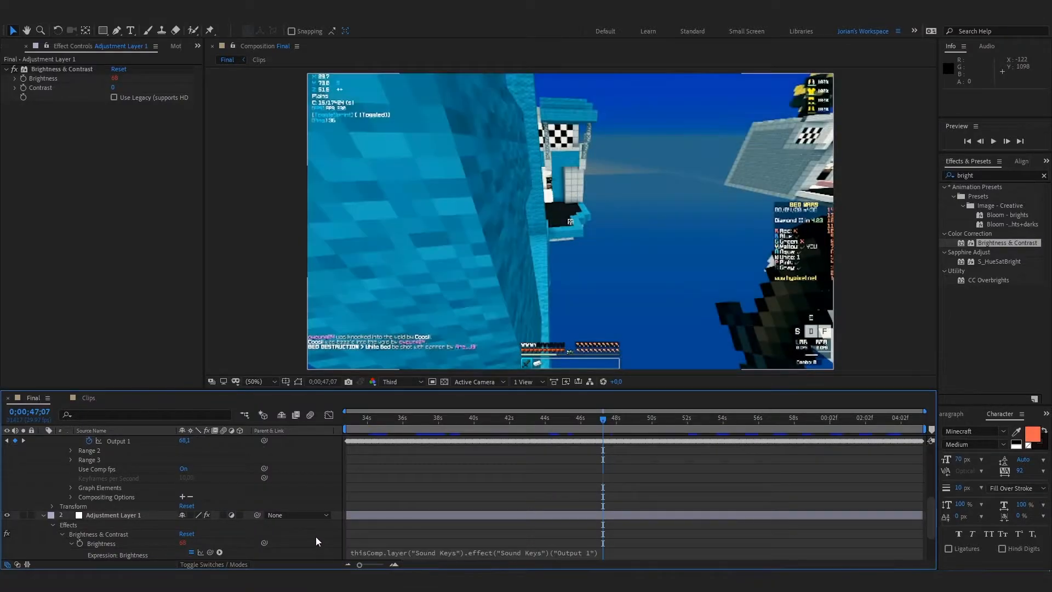
scroll(317, 526, down, 2)
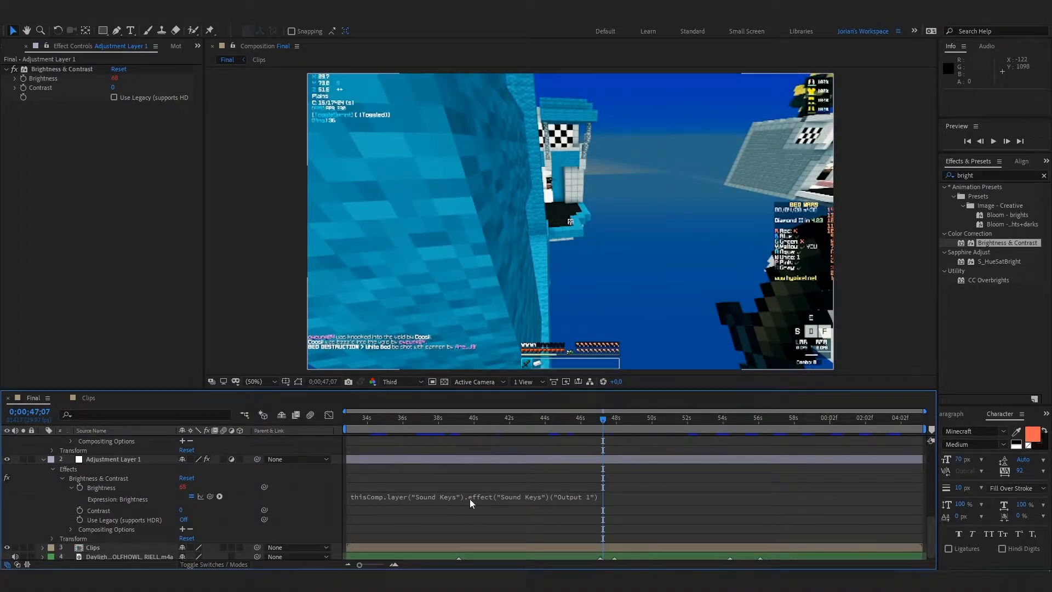
Preview the montage from near the start of the composition to examine how the brightness follows the Sound Keys output.
click(114, 485)
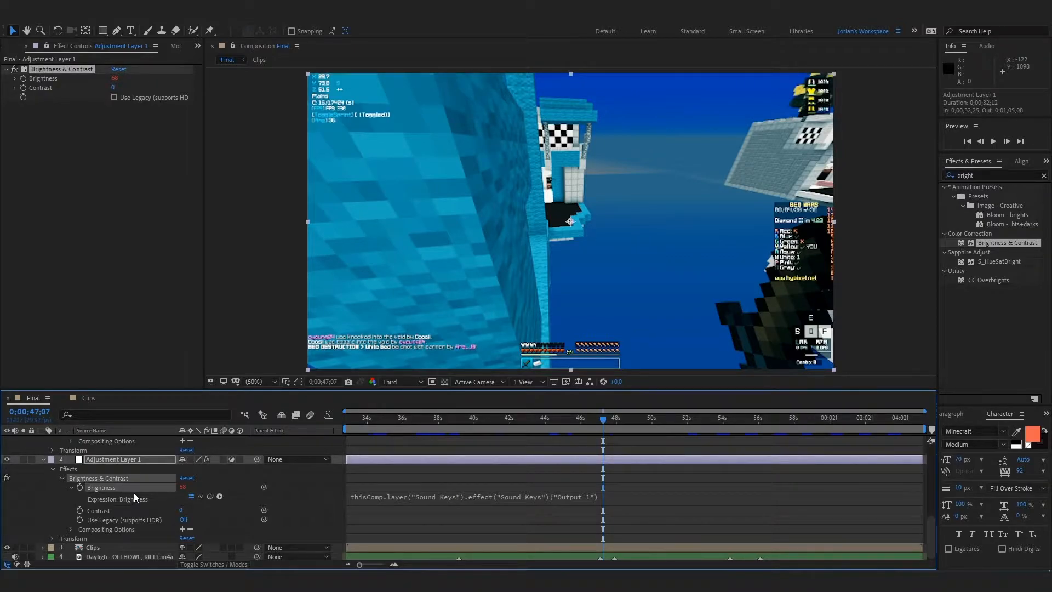
scroll(133, 492, up, 2)
click(136, 442)
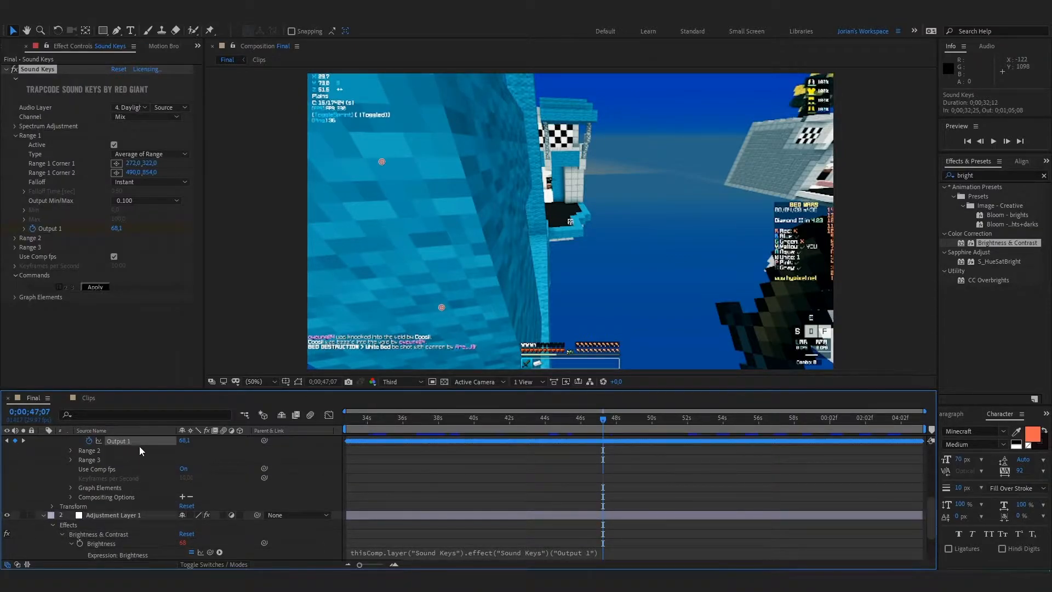
click(352, 446)
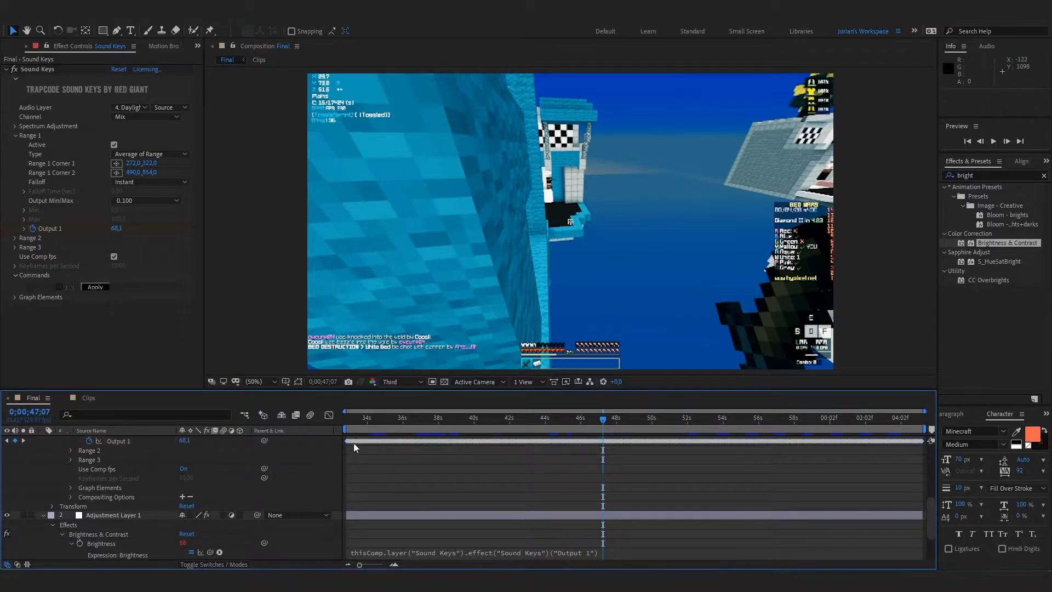
click(348, 420)
key(space)
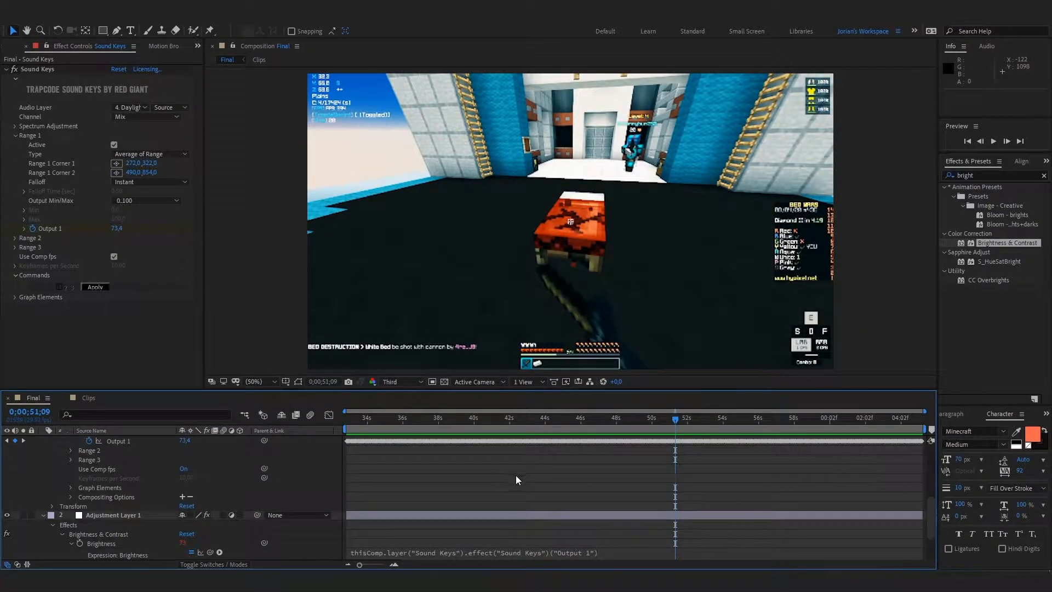
Apply the CC Radial Blur effect to Adjustment Layer 1.
click(131, 514)
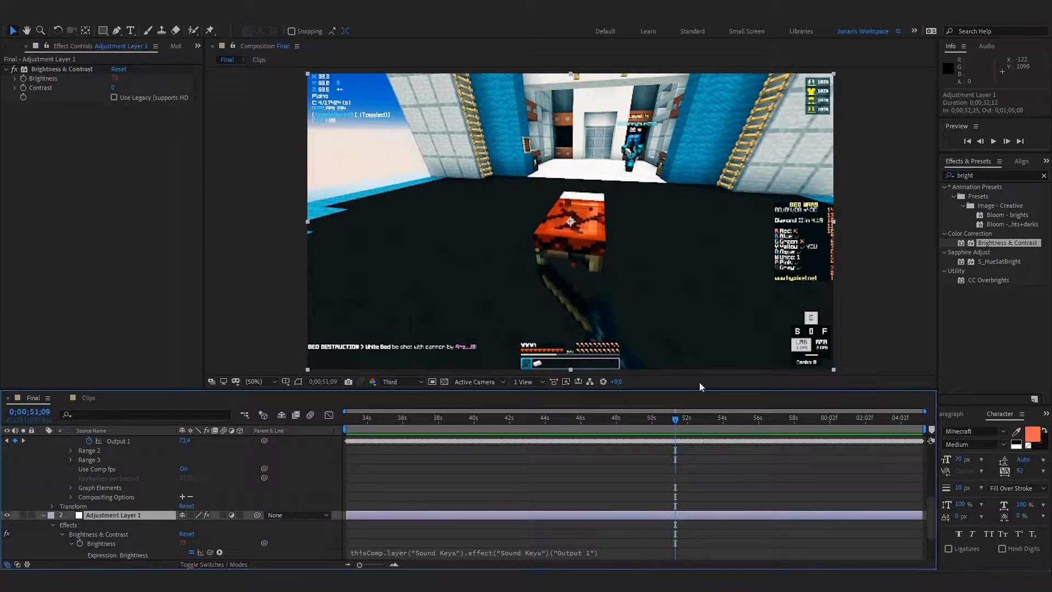
click(980, 175)
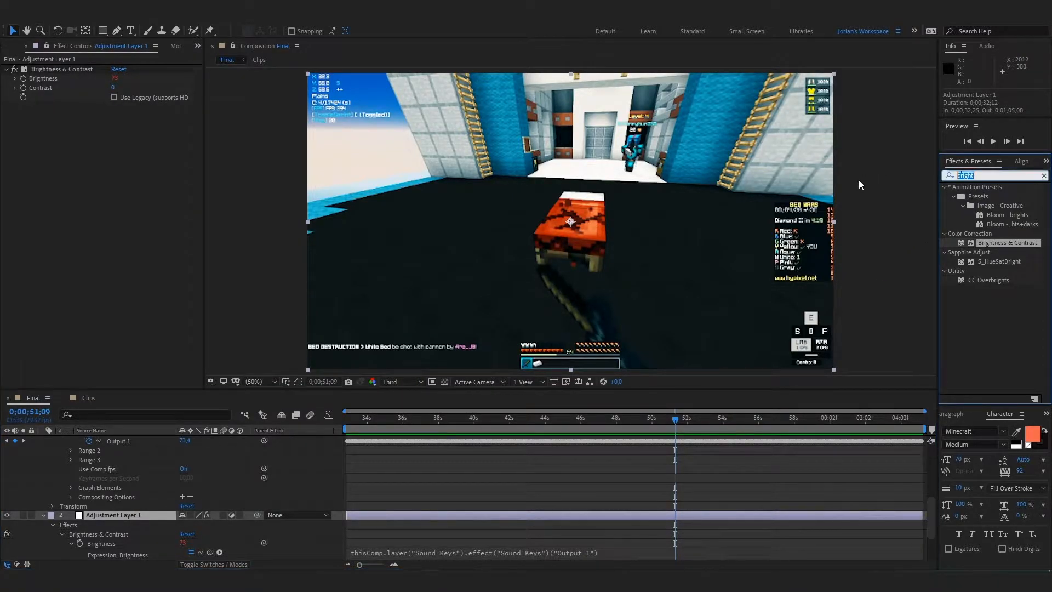
text(CCr)
key(BackSpace)
text(Ra)
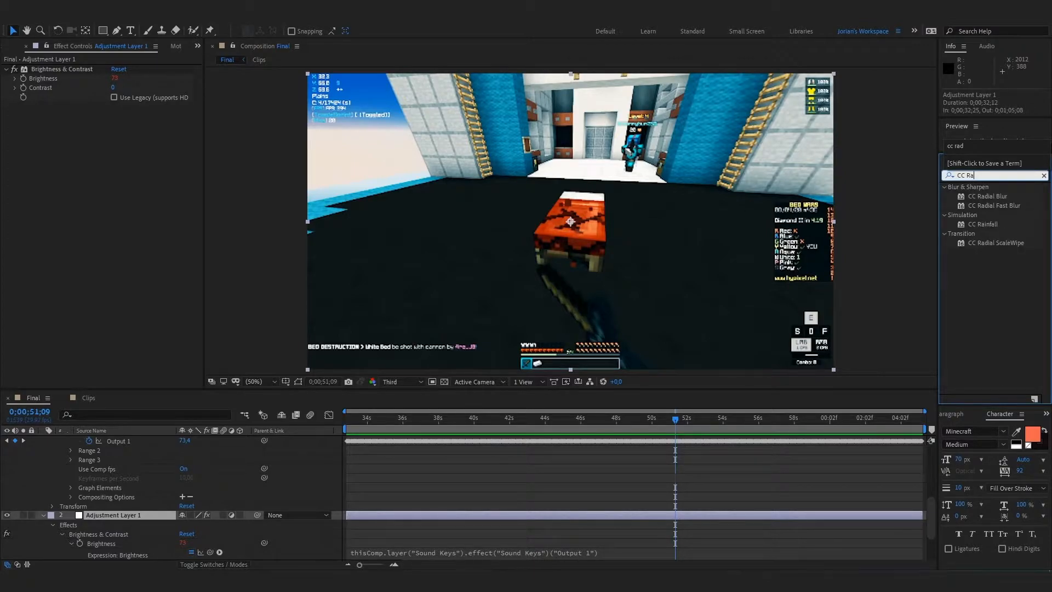
double_click(990, 196)
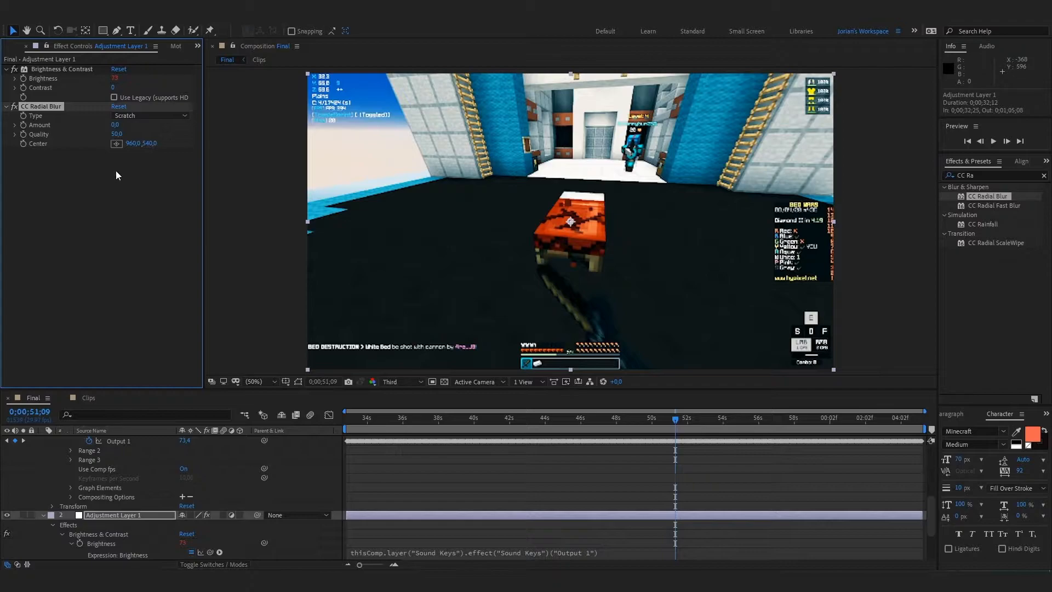
Set the CC Radial Blur type to Straight Zoom and its Amount to 0.
drag(117, 126, 133, 126)
click(140, 118)
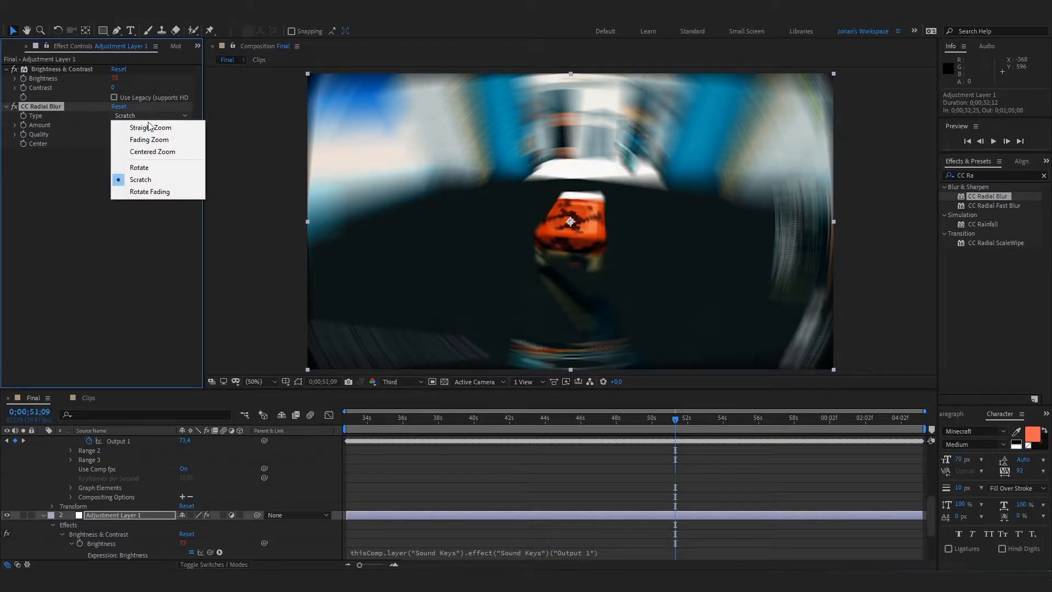
click(154, 130)
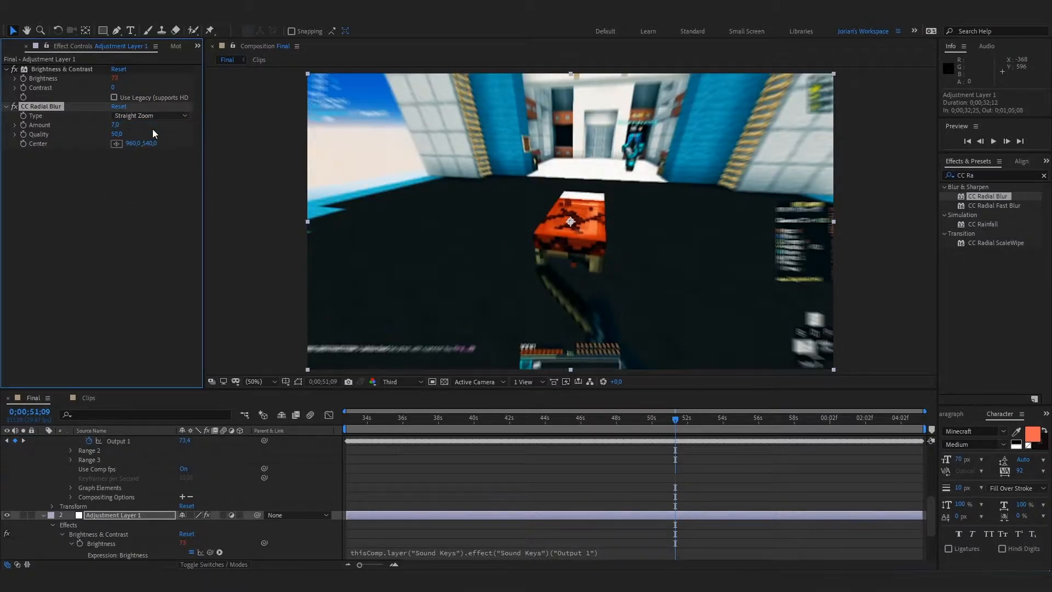
mouse_move(116, 125)
mouse_down()
mouse_move(146, 126)
mouse_move(116, 126)
mouse_up()
click(117, 125)
text(0)
key(Return)
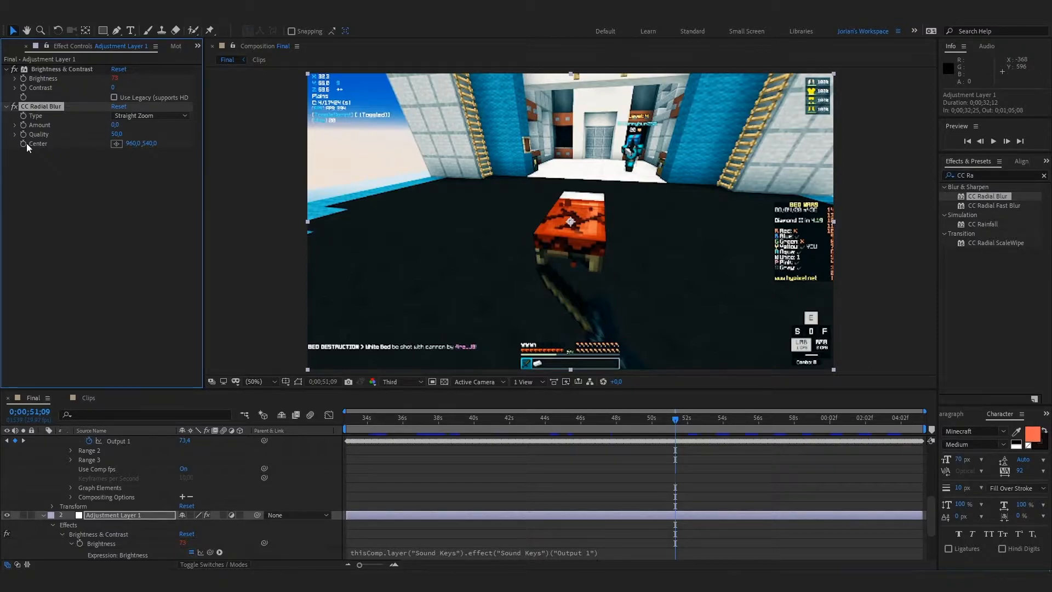
Give the CC Radial Blur Amount an expression copied from Brightness: thisComp.layer("Sound Keys").effect("Sound Keys")("Output 1").
alt+click(22, 125)
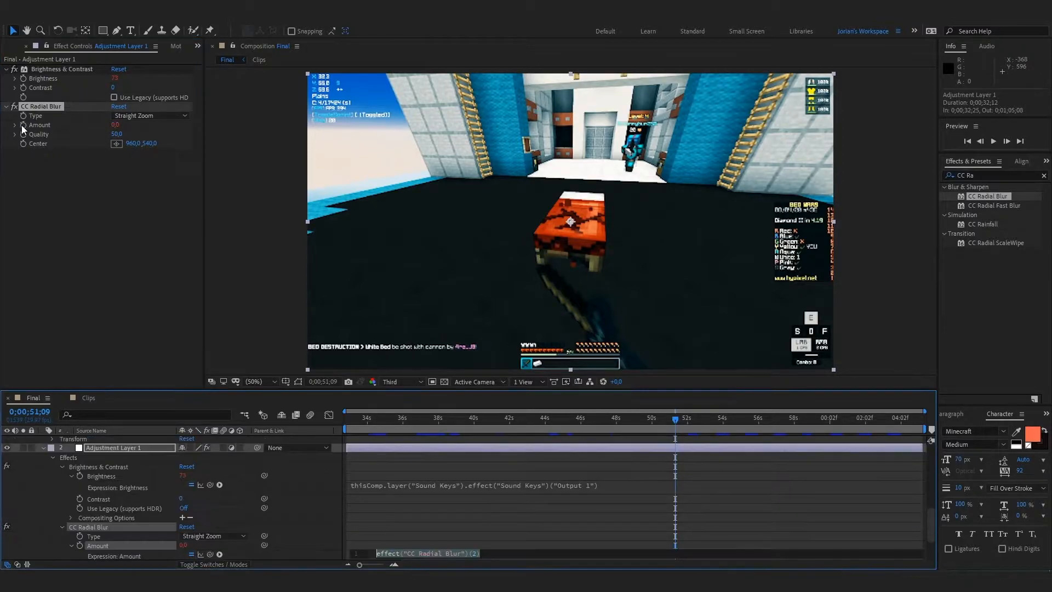
click(311, 531)
scroll(318, 528, down, 1)
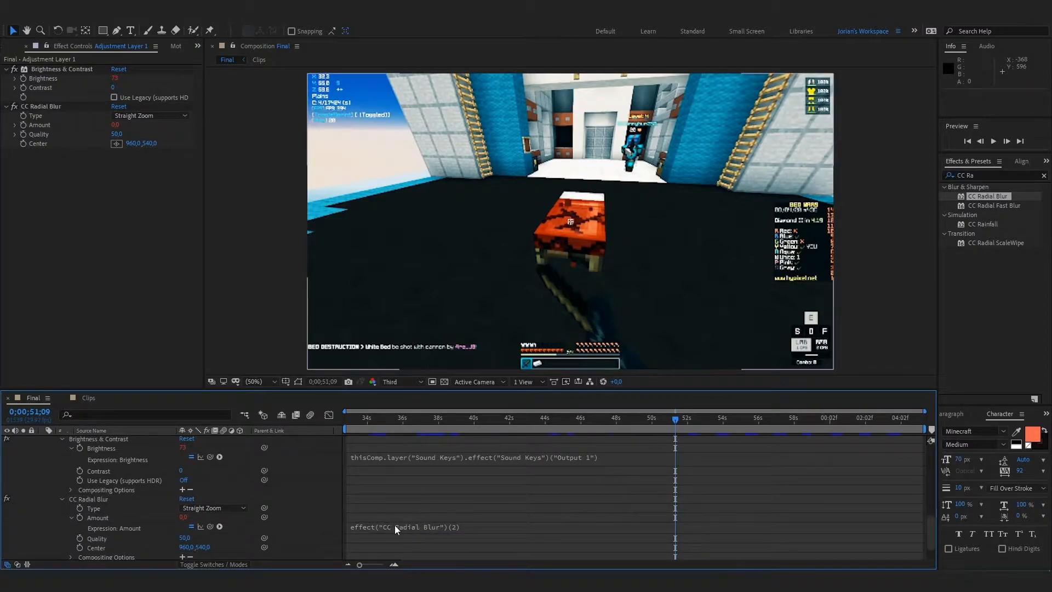
click(587, 459)
key(ctrl+c)
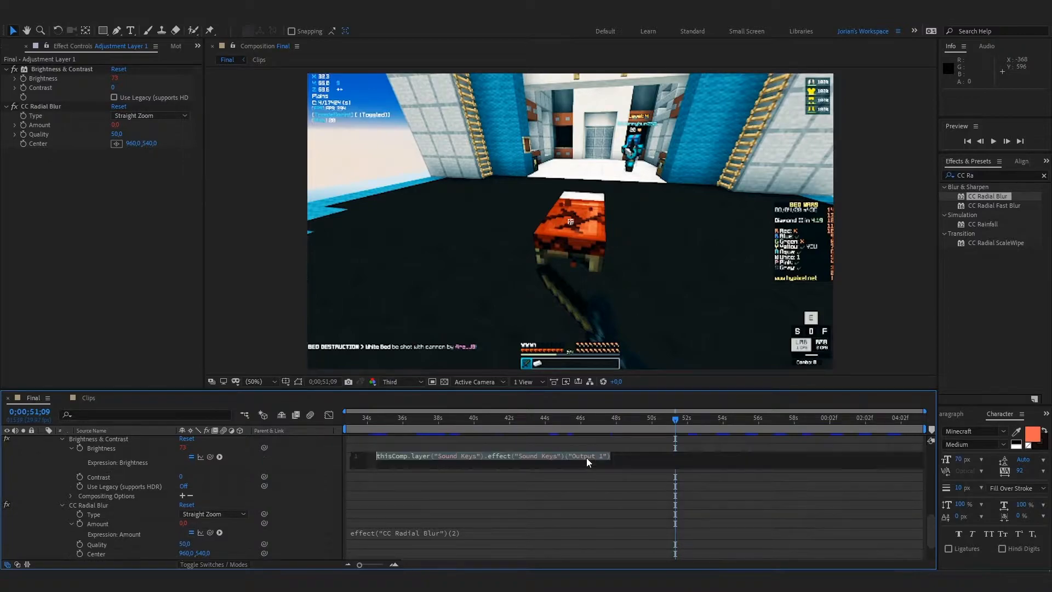
click(455, 532)
key(ctrl+v)
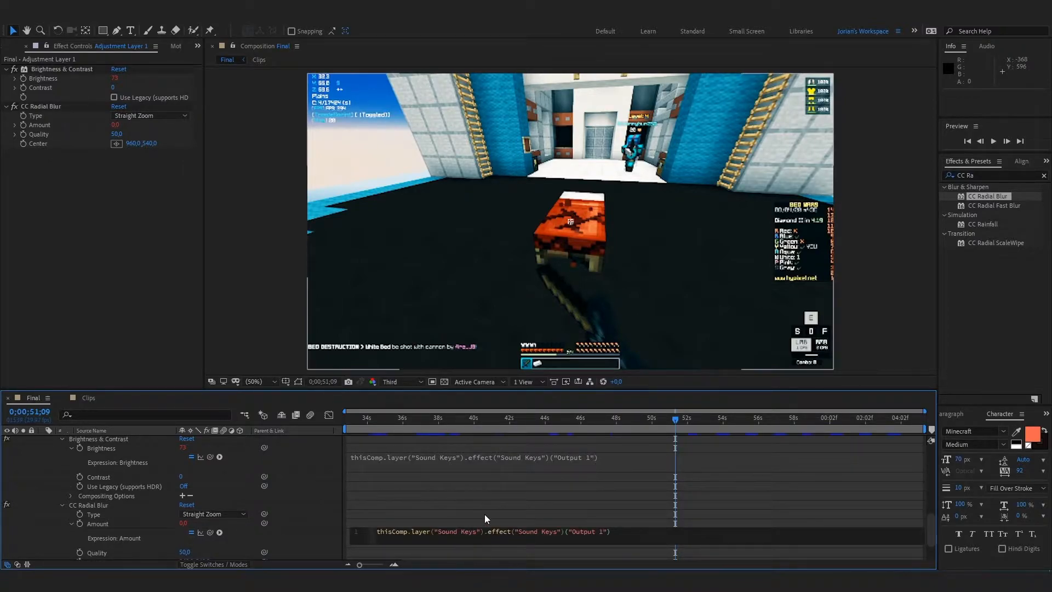
click(502, 511)
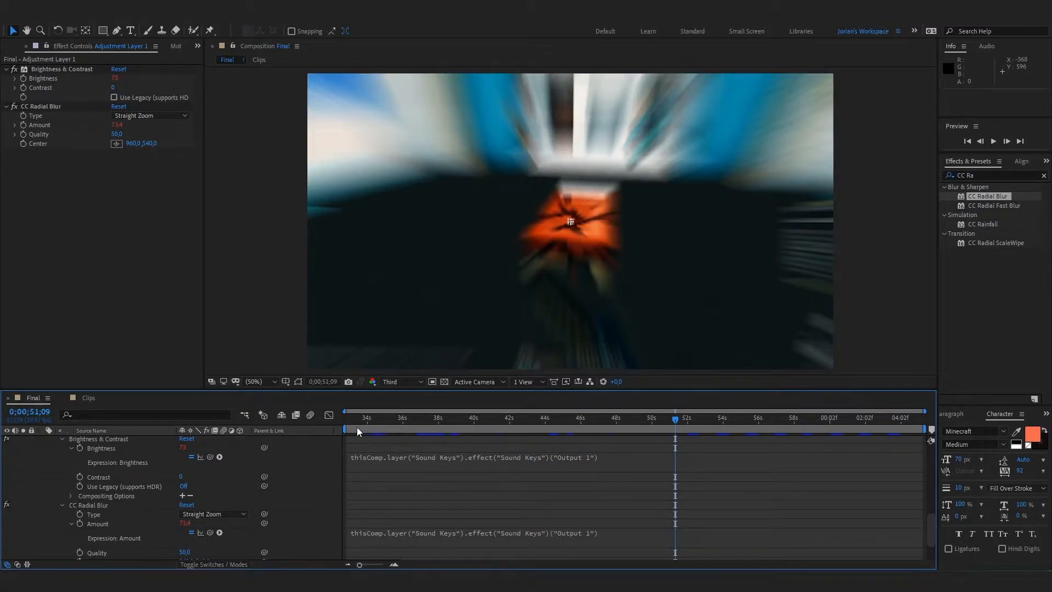
Preview the clip from about 36 seconds and step through frames near 41 seconds to examine the radial blur's strength.
click(411, 420)
key(space)
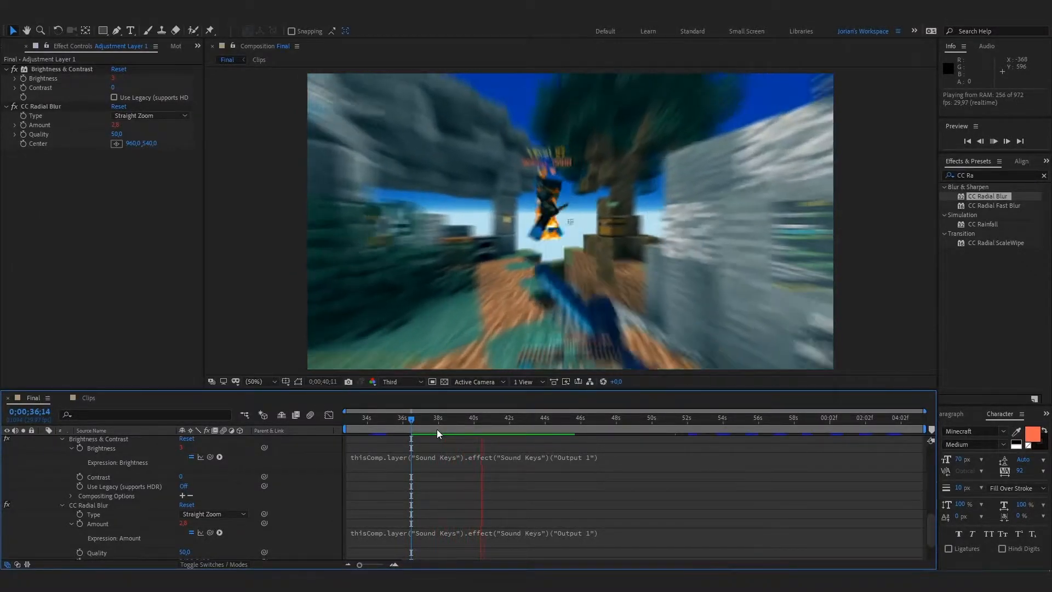
key(space)
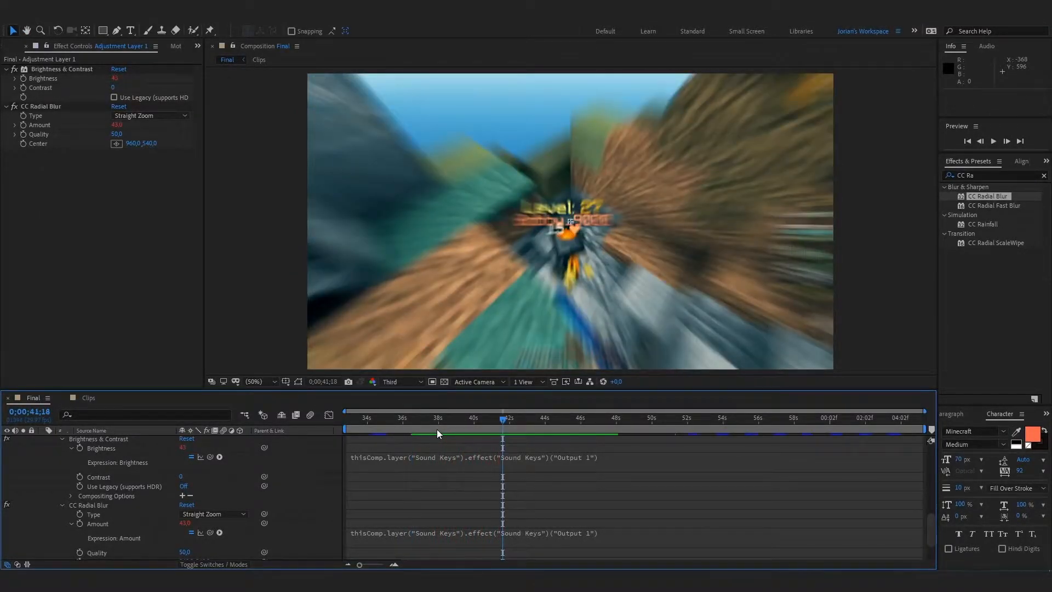
key(Page_Down)
key(Page_Down)
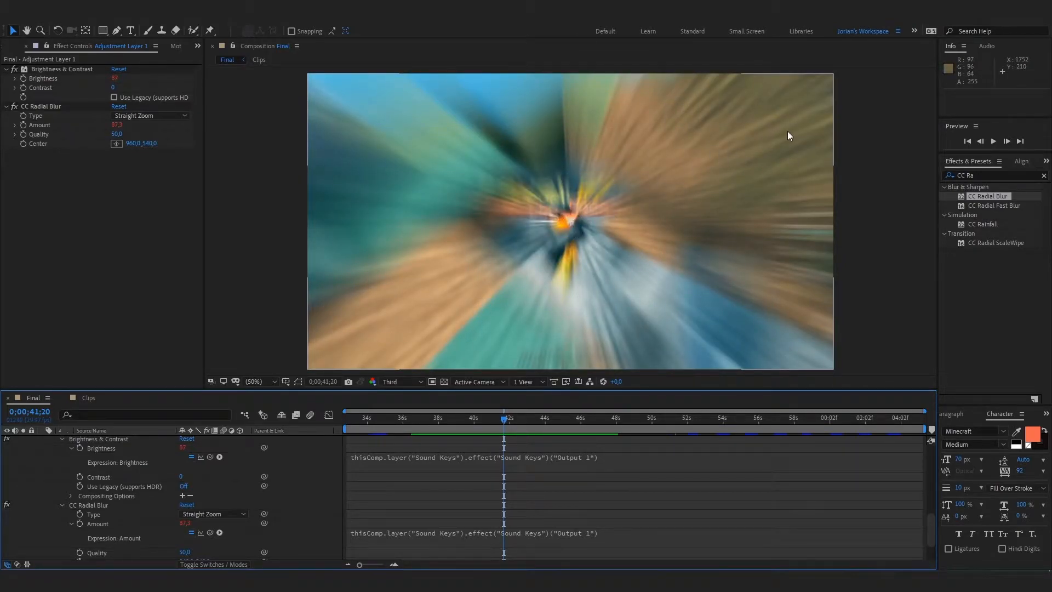
Divide the CC Radial Blur Amount expression by 3 and preview the softened blur from about 37 seconds.
click(600, 531)
key(ctrl+c)
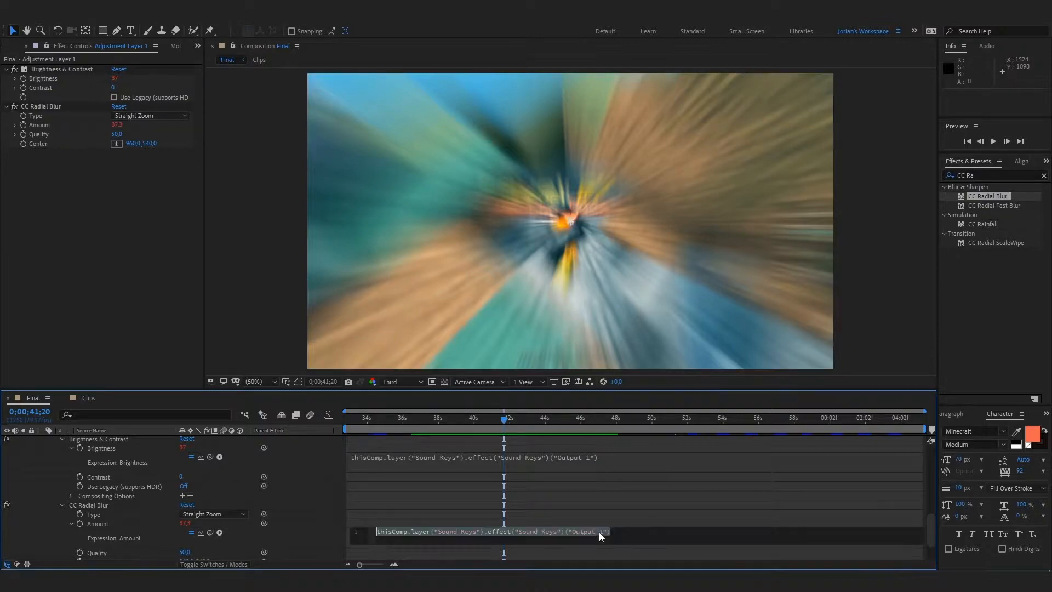
click(620, 531)
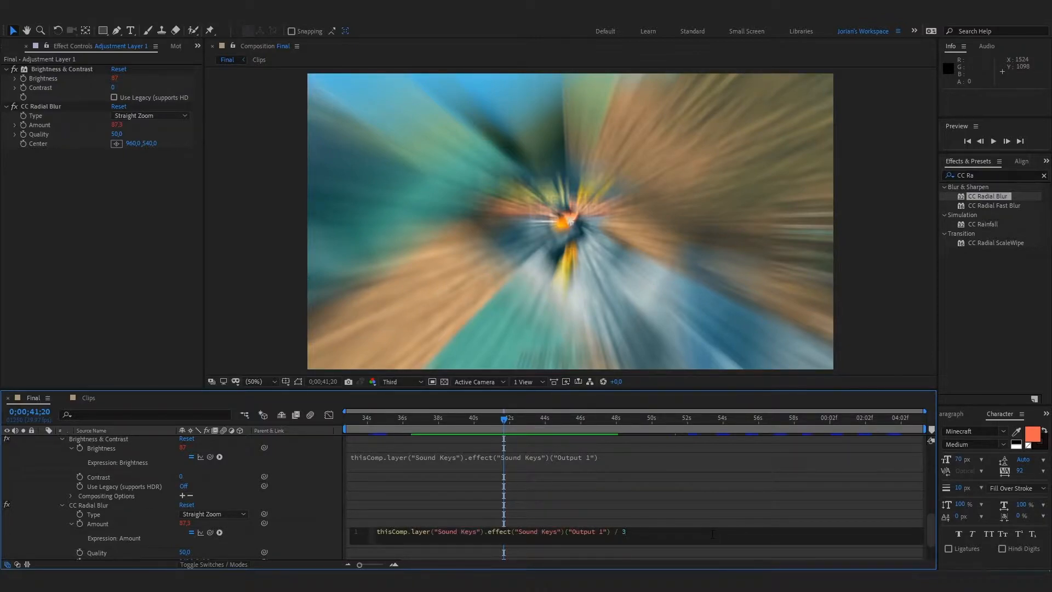
text(/ 3)
click(662, 502)
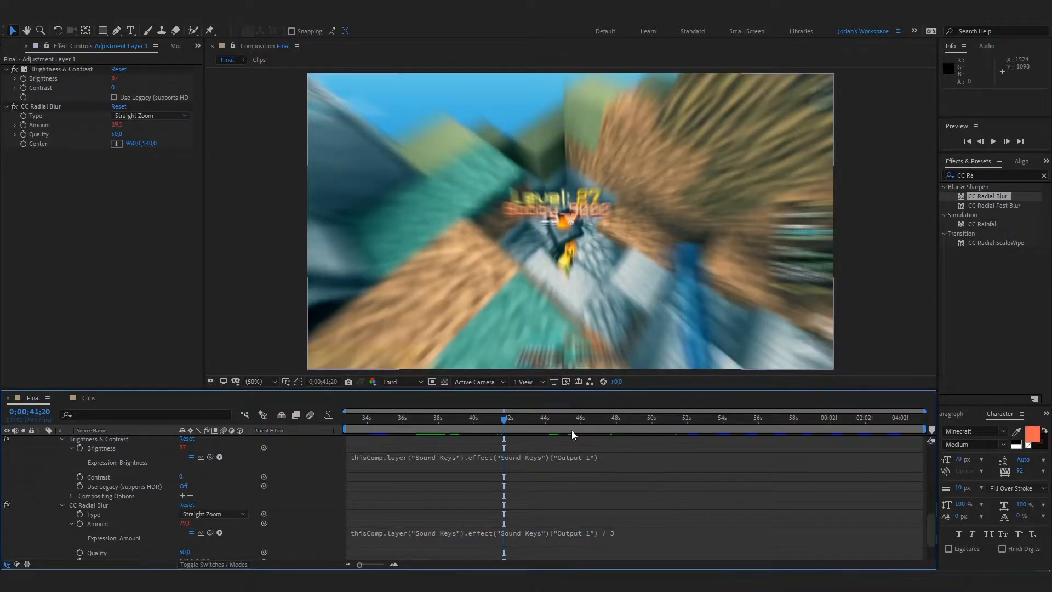
click(438, 417)
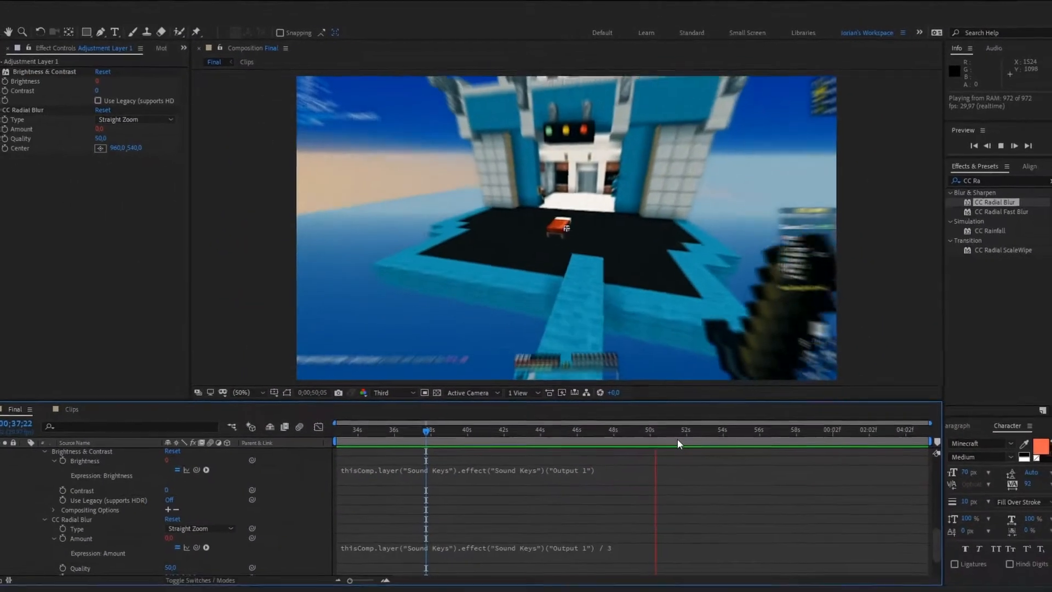
key(space)
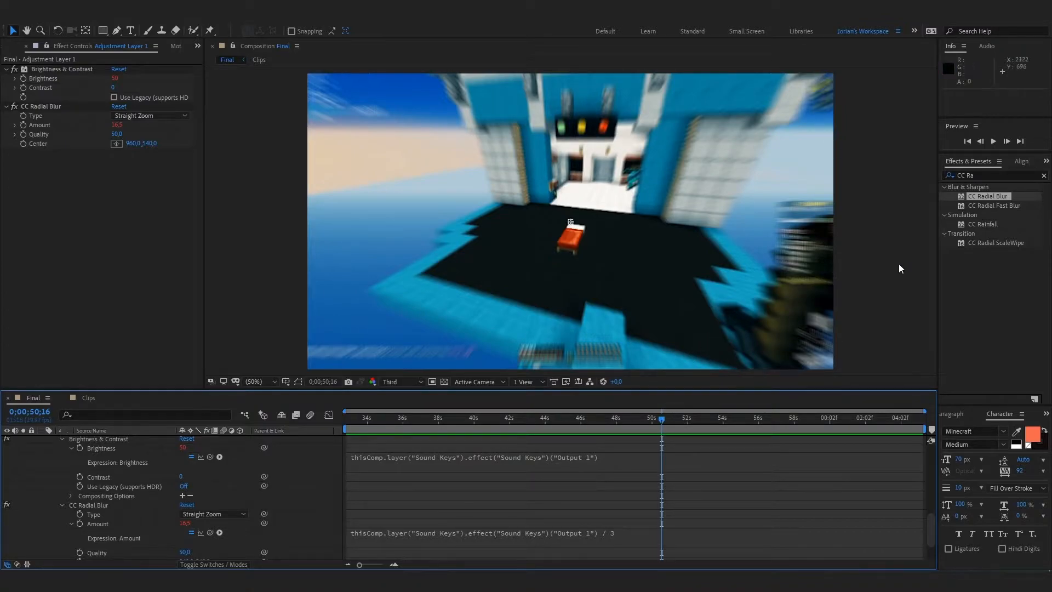
Apply S_Shake to Adjustment Layer 1 between Brightness & Contrast and CC Radial Blur, and preview the shake.
click(989, 173)
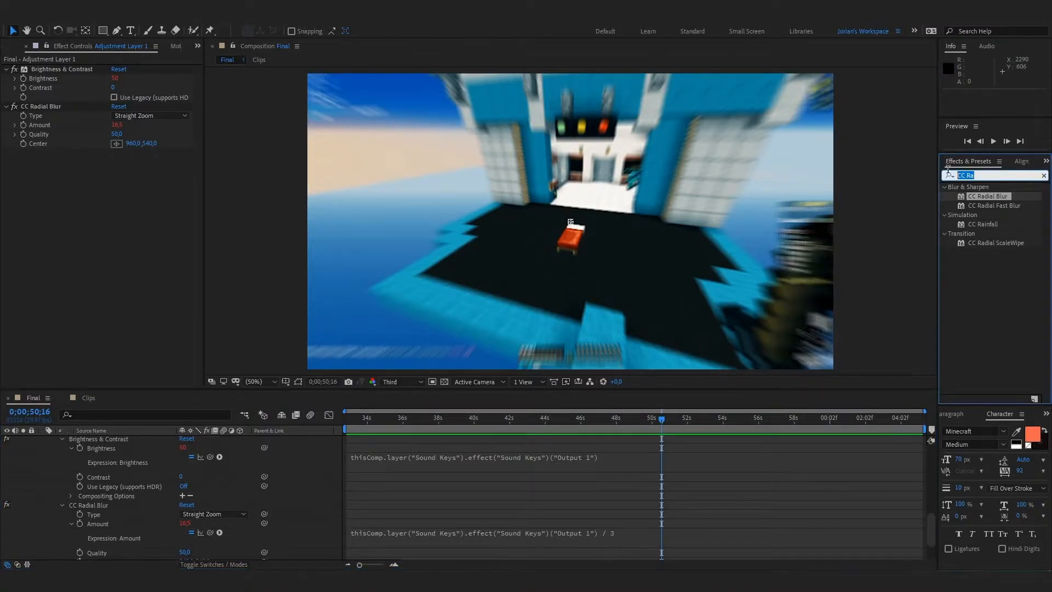
text(S_Sha)
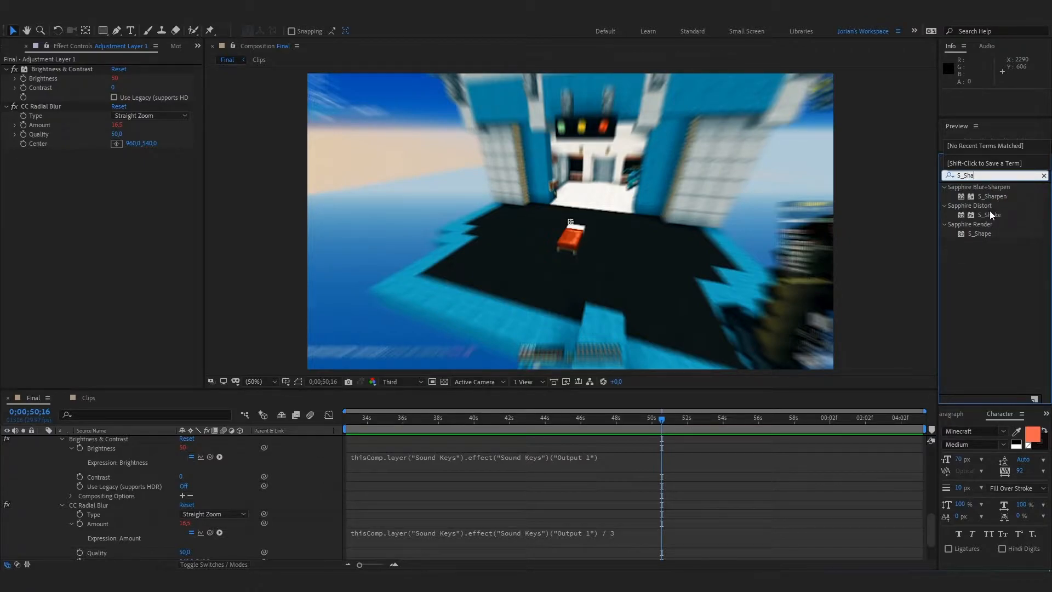
drag(990, 212, 78, 97)
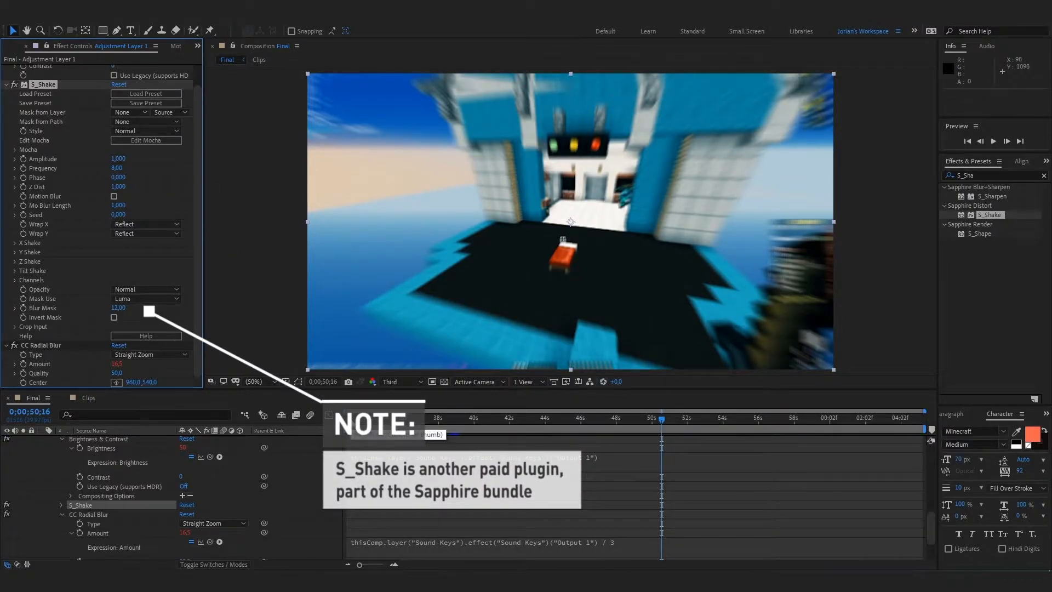
key(space)
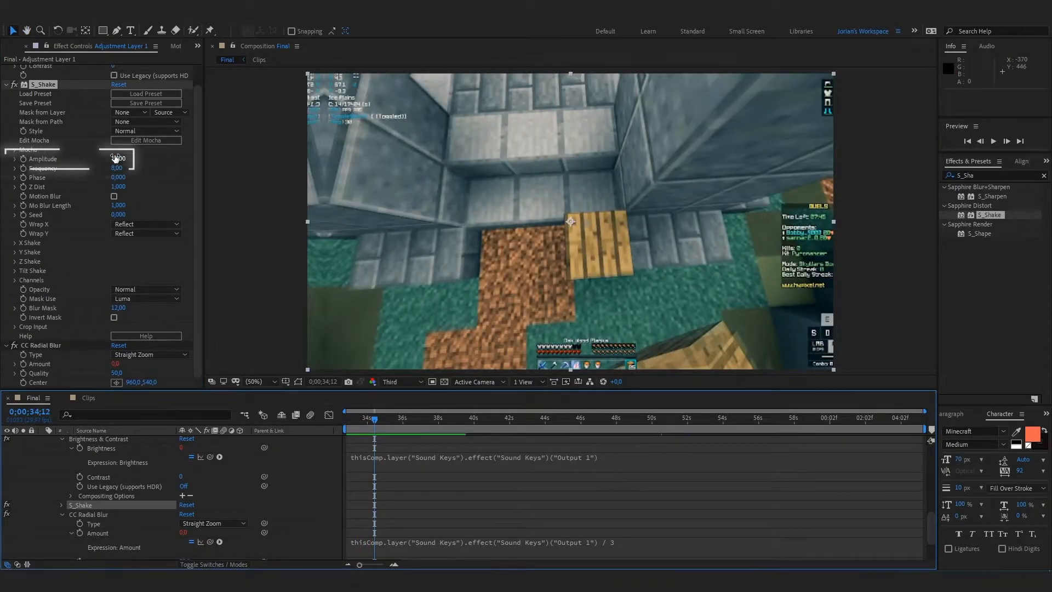
Try a higher S_Shake Amplitude in a preview and undo the change.
drag(118, 159, 222, 166)
key(space)
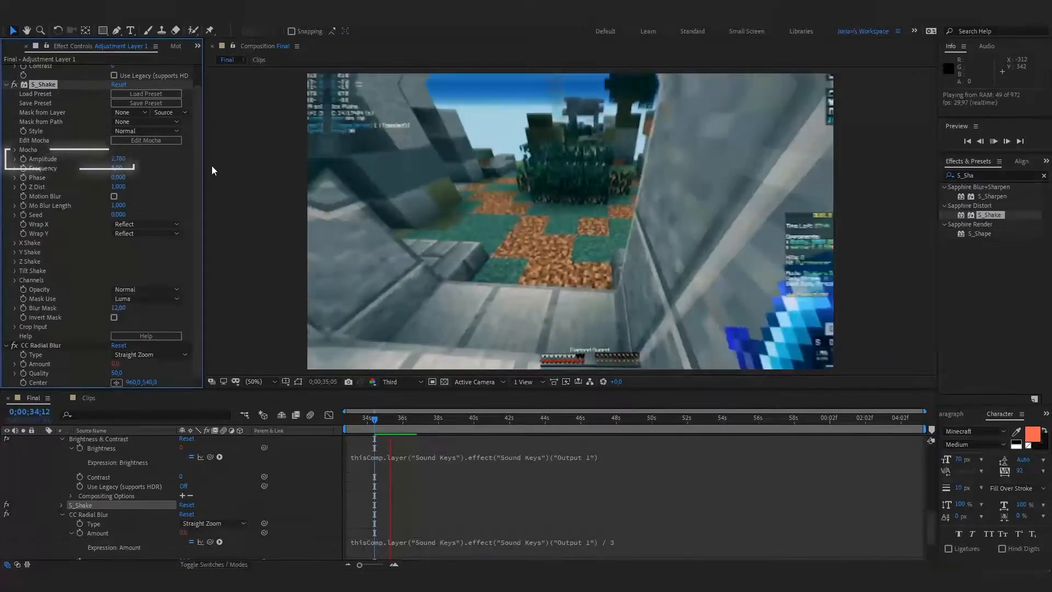
key(ctrl+z)
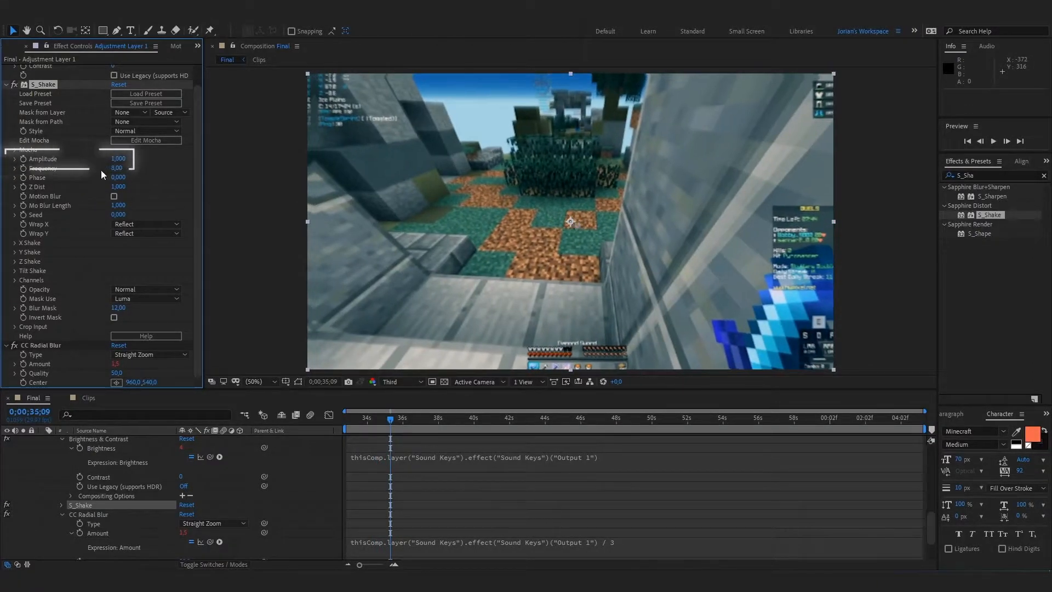
Try an S_Shake Amplitude of 0.180 in a preview and reset the effect to its defaults.
drag(116, 159, 86, 212)
drag(114, 159, 101, 161)
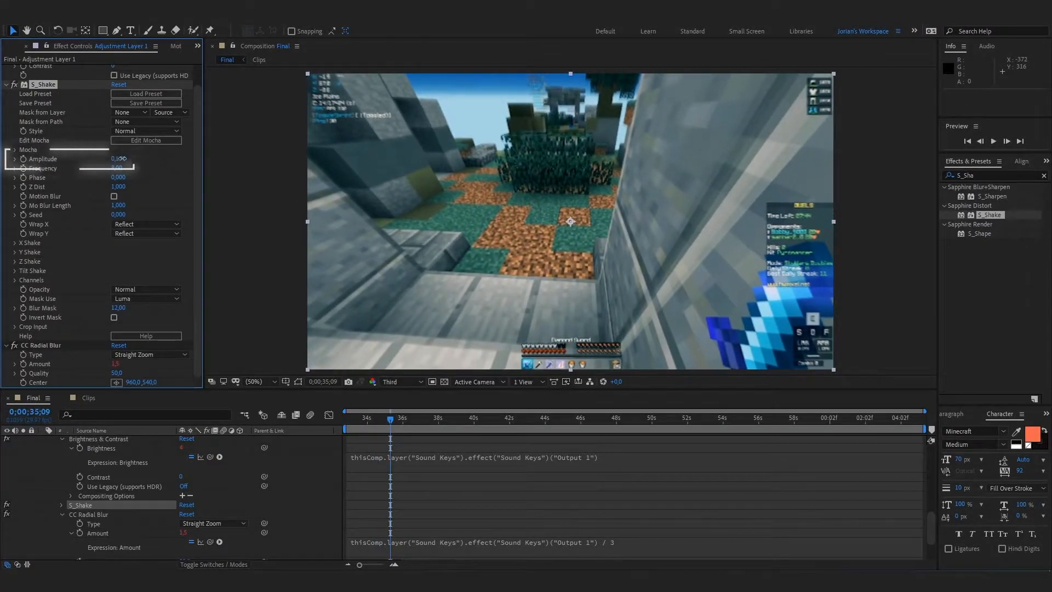
key(space)
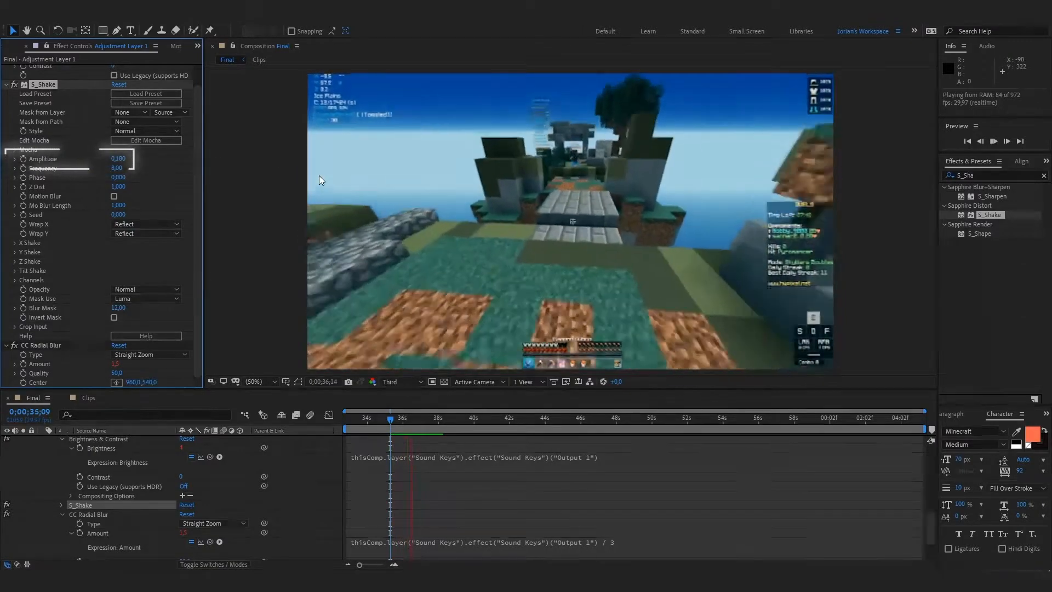
click(319, 175)
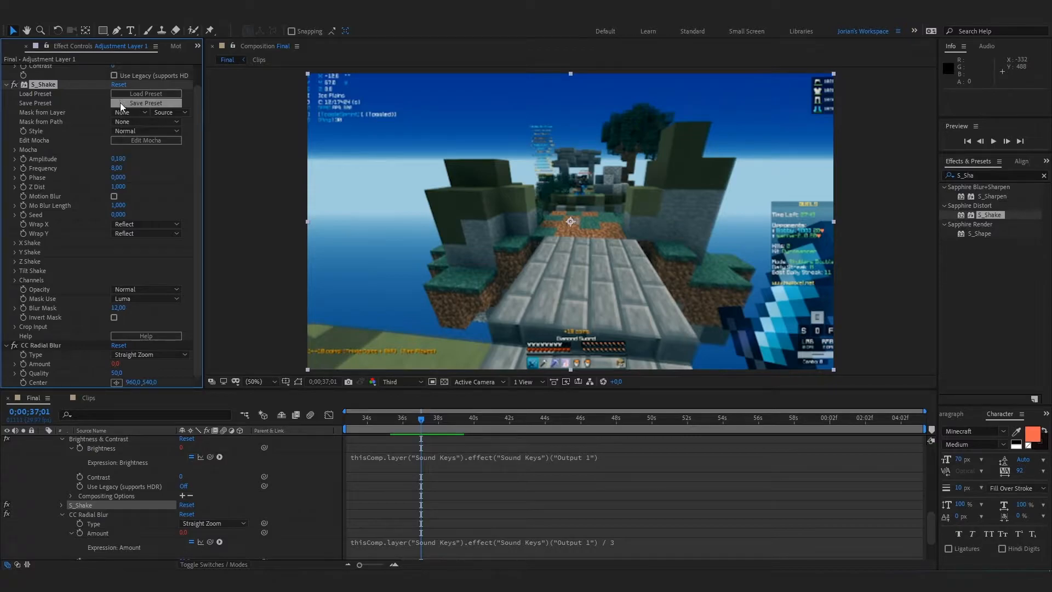
click(116, 85)
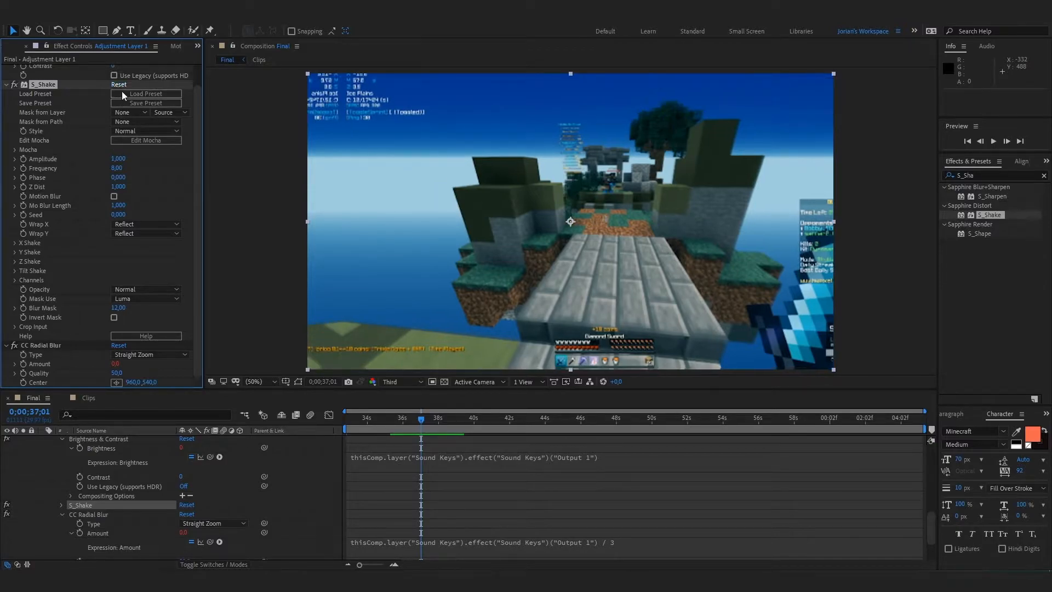
Enable Motion Blur for S_Shake and add an expression to its Amplitude.
click(114, 197)
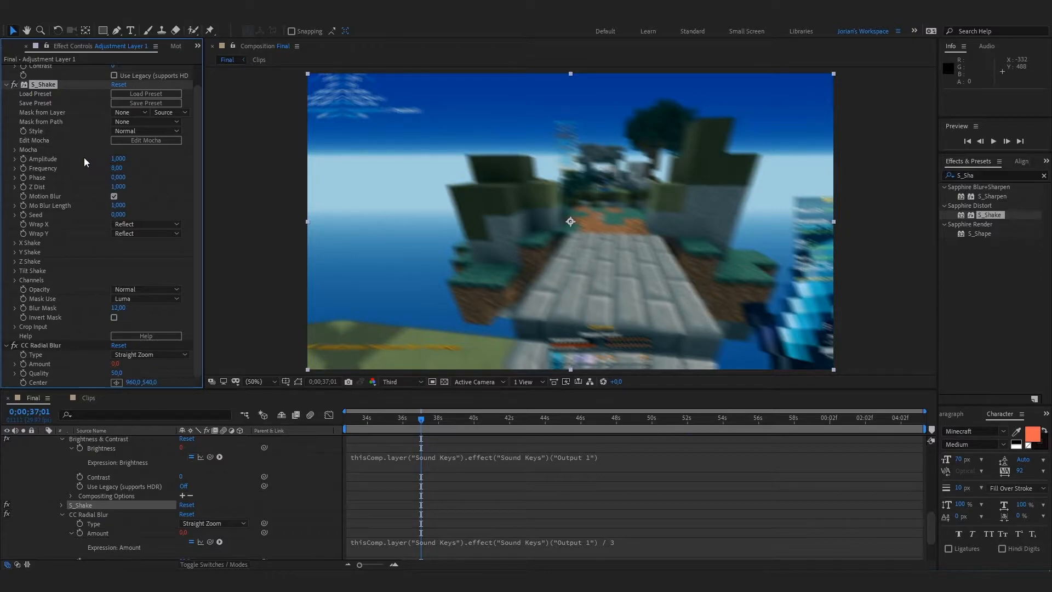
alt+click(23, 158)
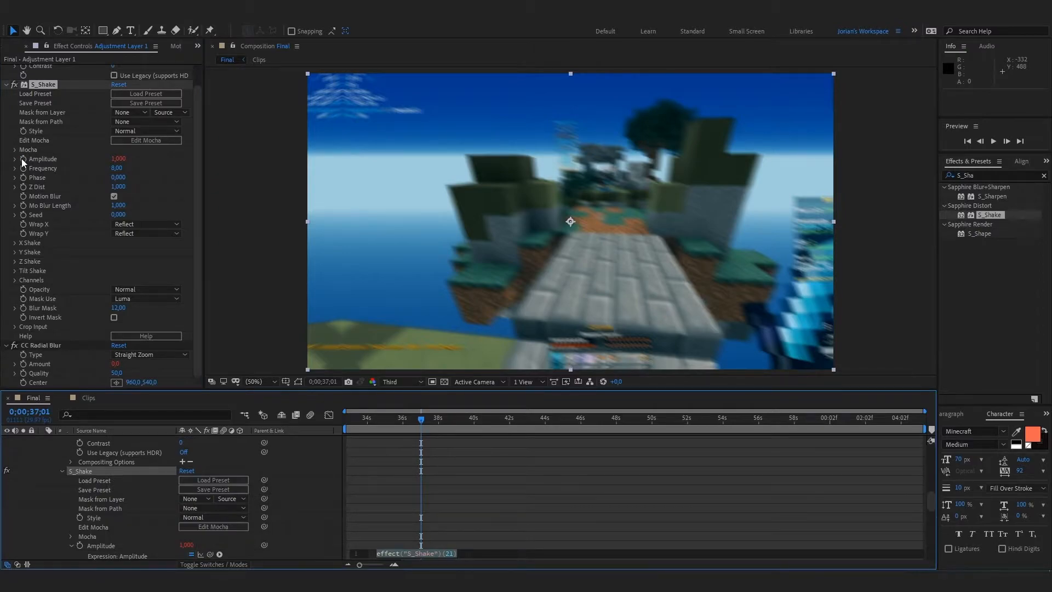
click(302, 484)
scroll(346, 504, down, 1)
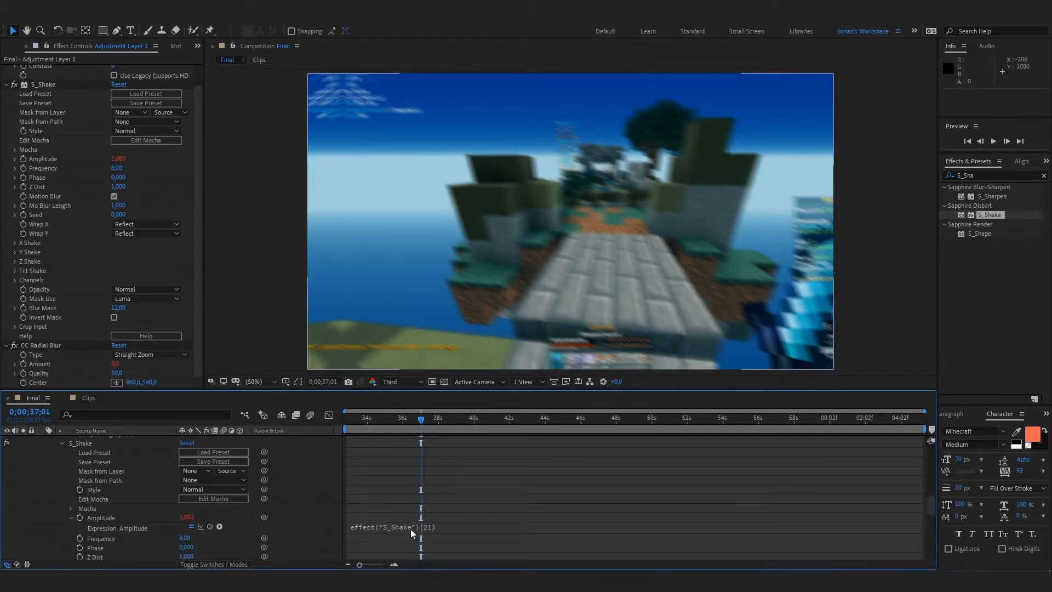
Copy the Brightness expression that references Sound Keys Output 1 into the S_Shake Amplitude expression.
scroll(420, 530, up, 3)
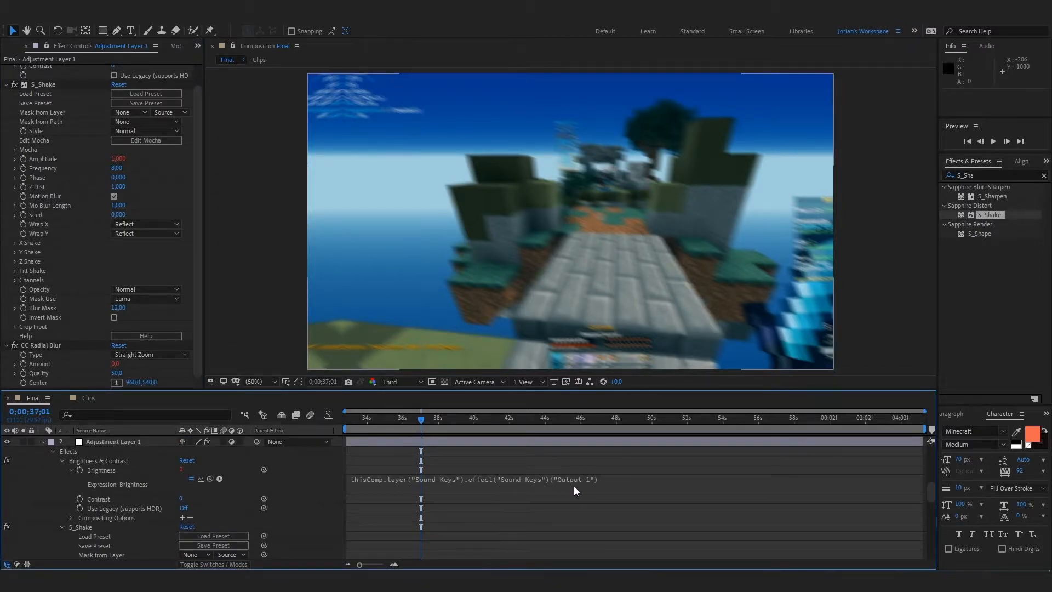
click(573, 485)
click(335, 471)
scroll(386, 491, down, 4)
click(438, 527)
key(ctrl+v)
click(314, 508)
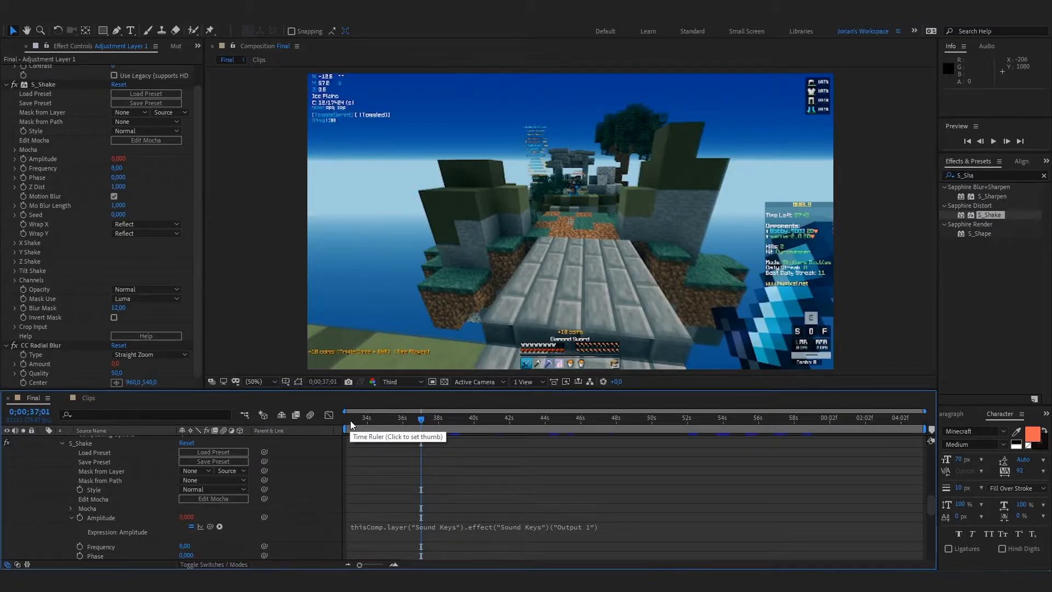
Preview the sound-driven shake from about 37 seconds and compare the Amplitude value with Sound Keys Output 1.
key(space)
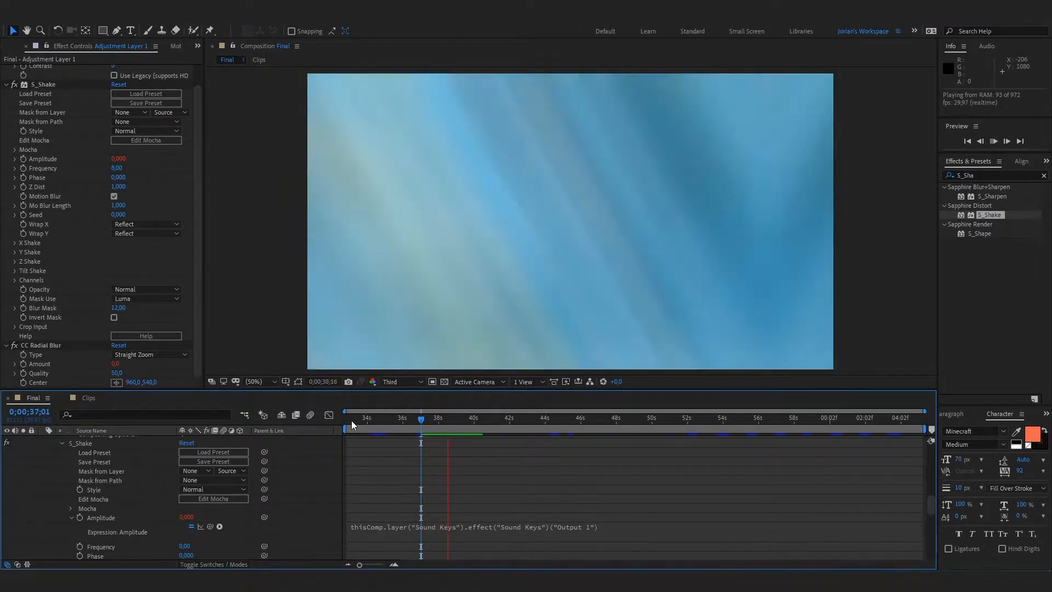
key(space)
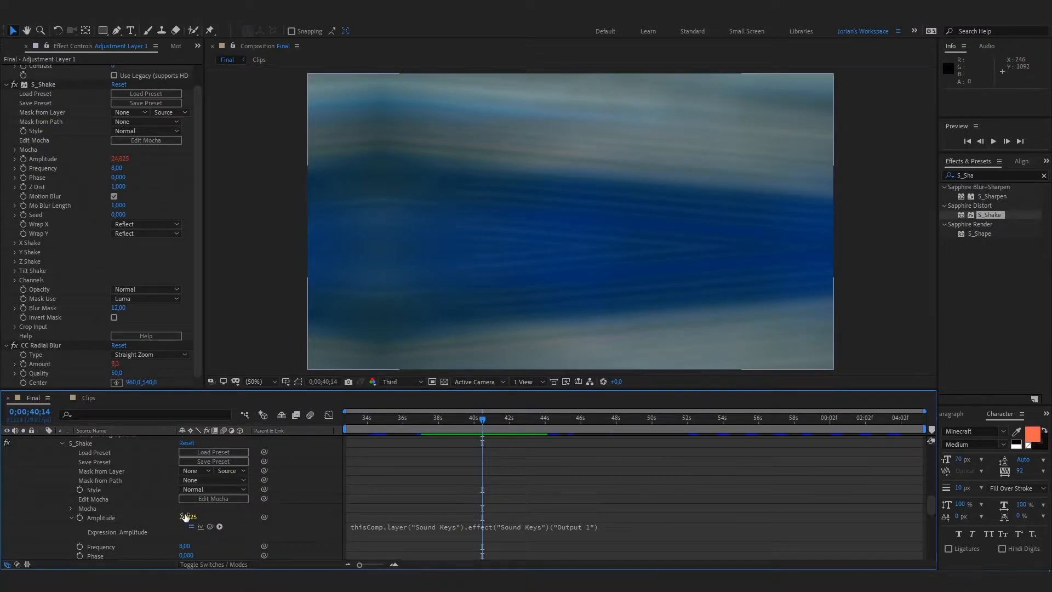
scroll(262, 514, down, 10)
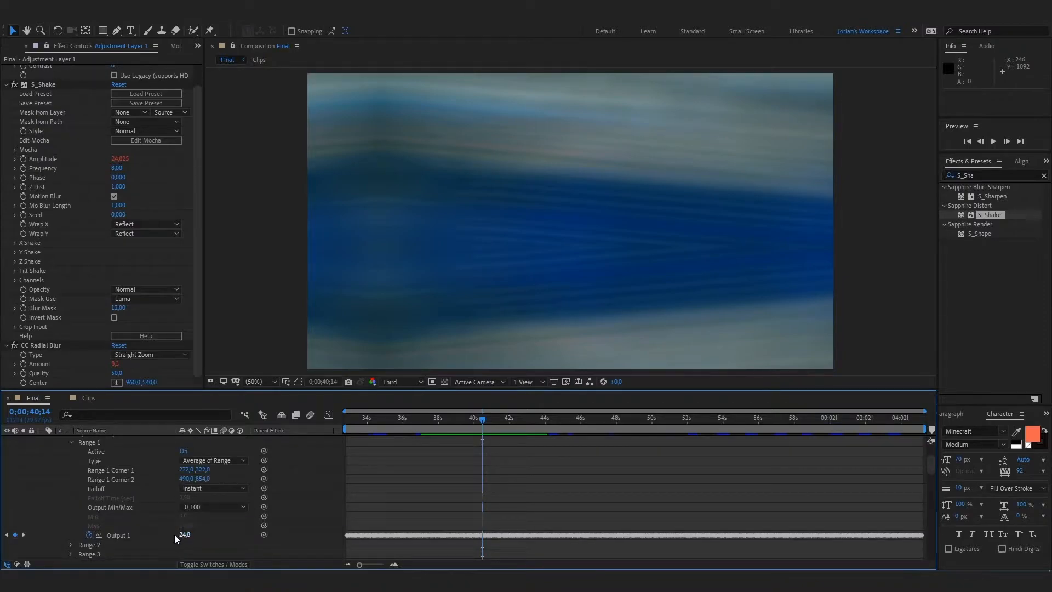
scroll(283, 506, up, 10)
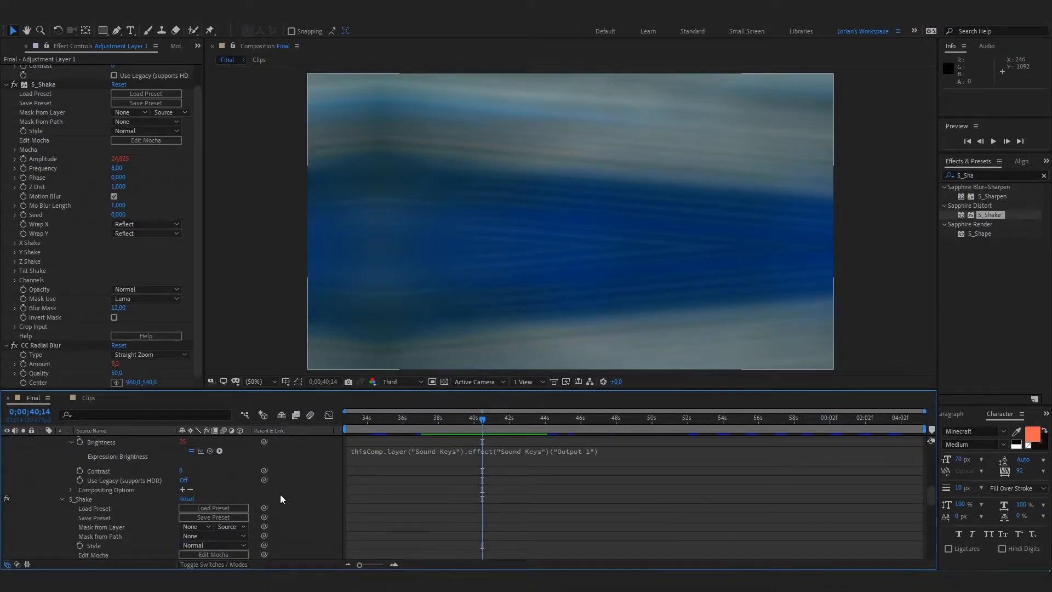
scroll(280, 498, up, 1)
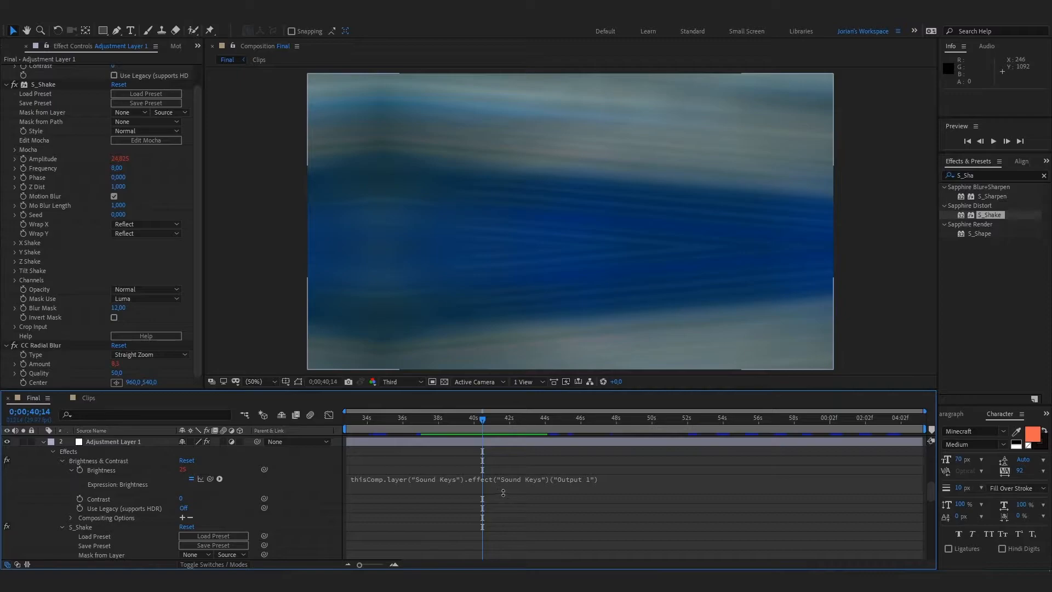
Divide the S_Shake Amplitude expression by 50.
scroll(503, 493, down, 4)
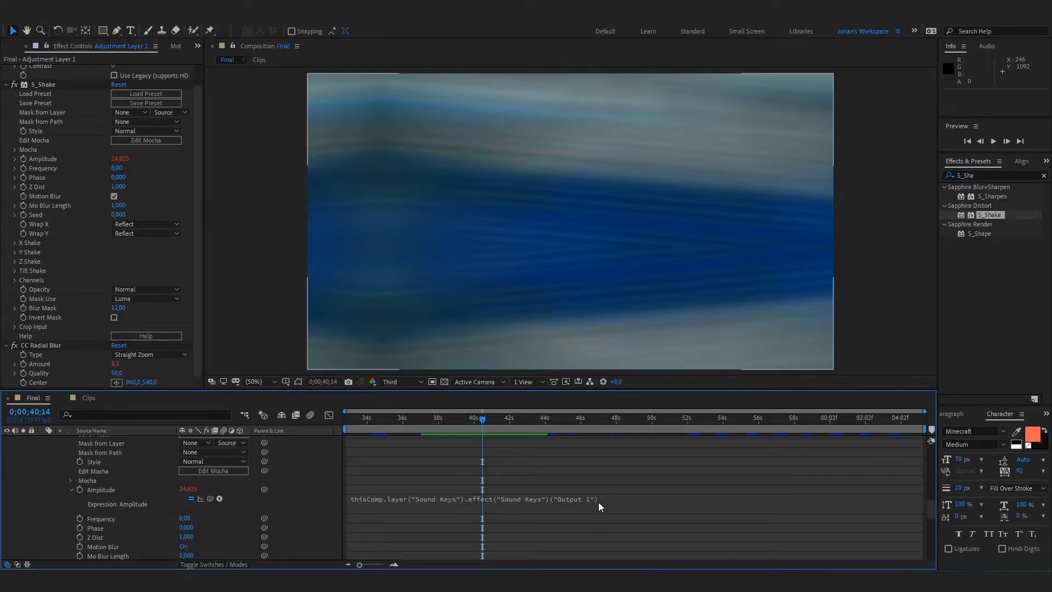
click(615, 500)
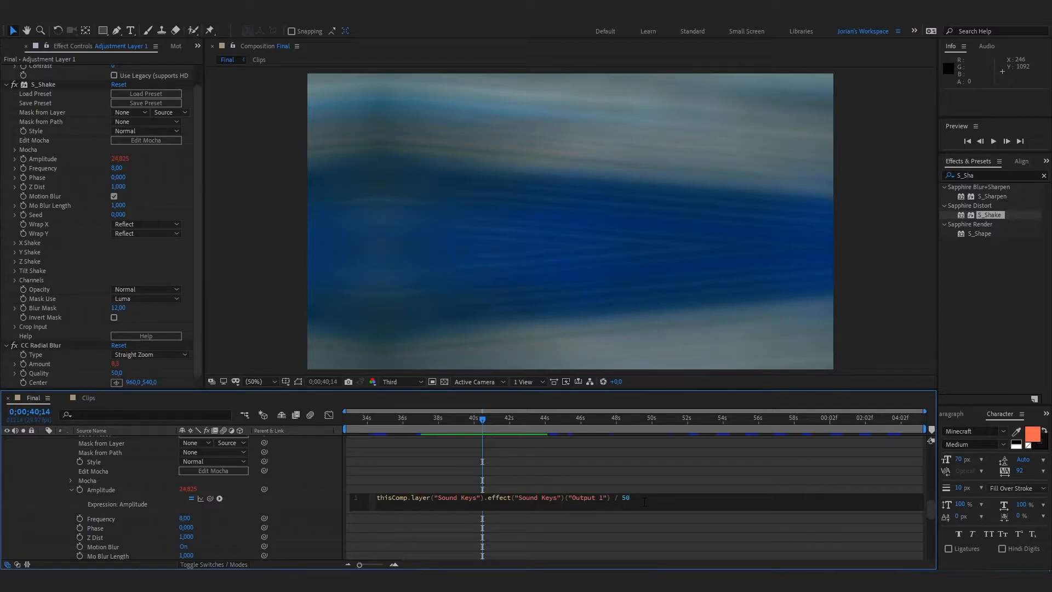
click(636, 473)
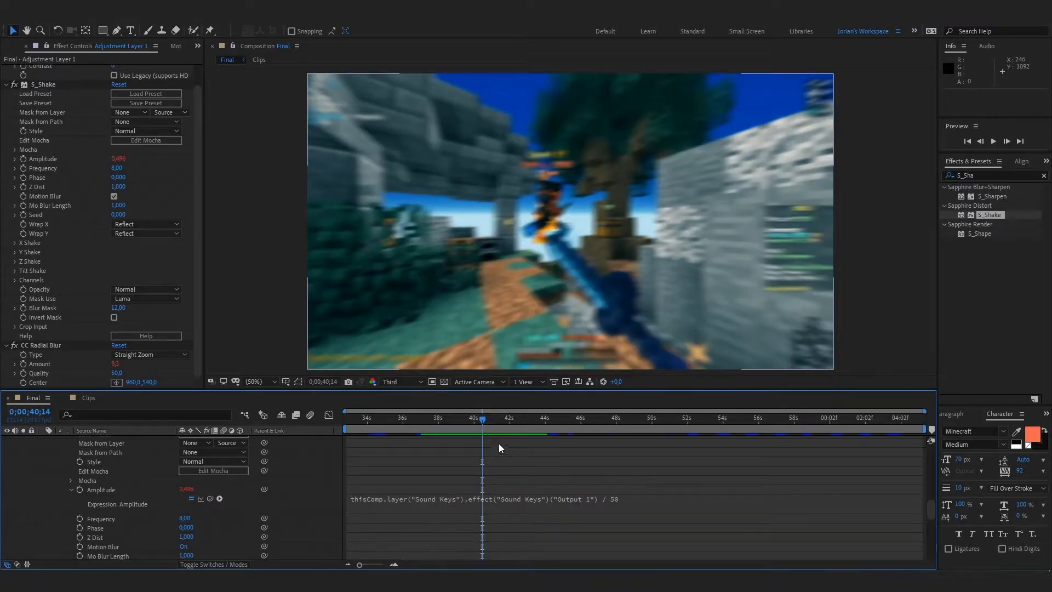
Preview the reduced shake from about 37 seconds and again from the start of the clip at 0;00;32;25.
click(413, 421)
key(space)
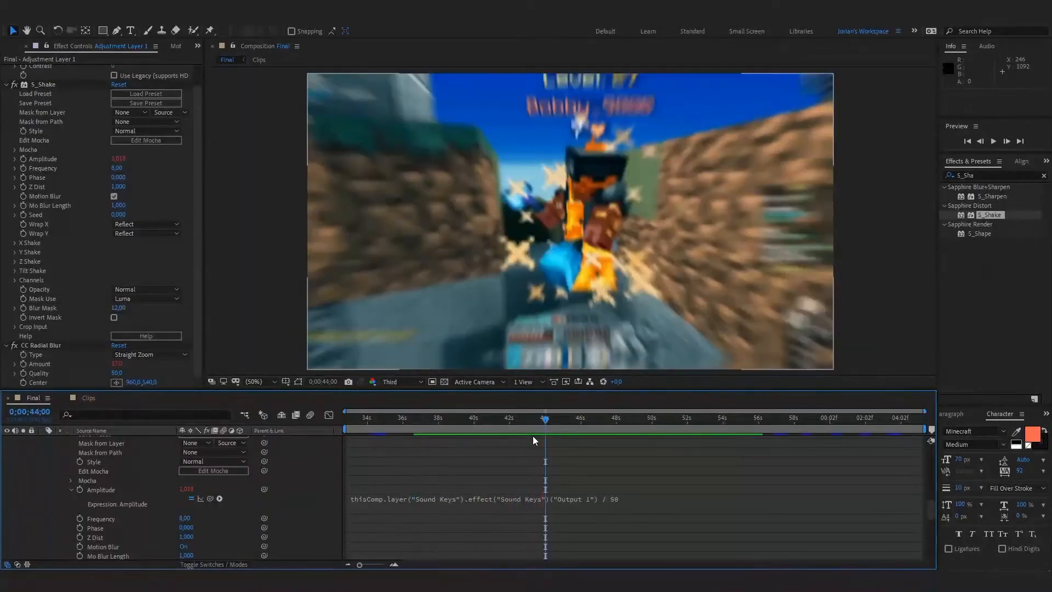
key(space)
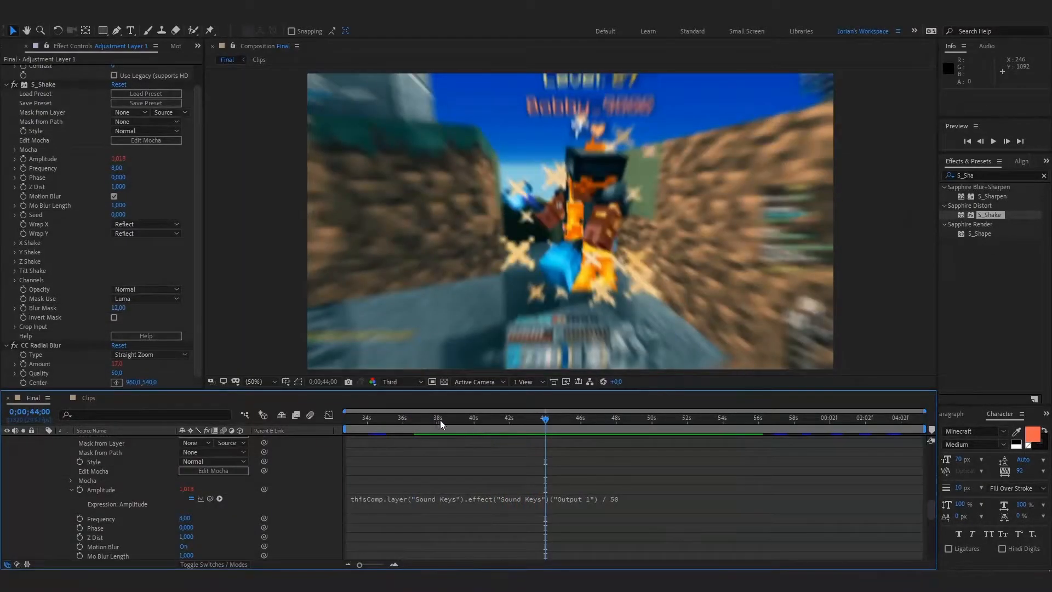
click(347, 420)
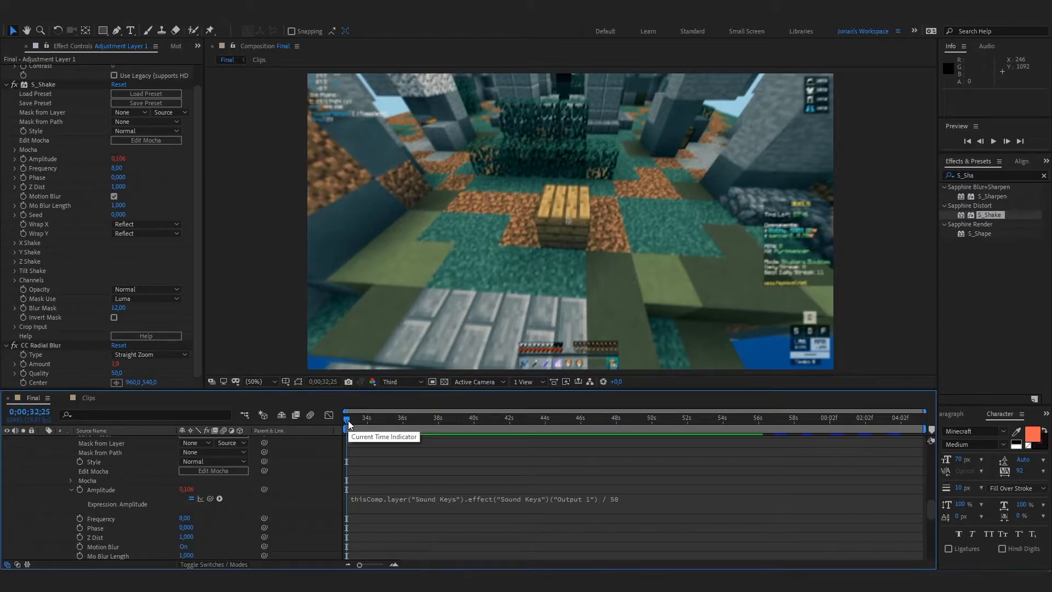
key(space)
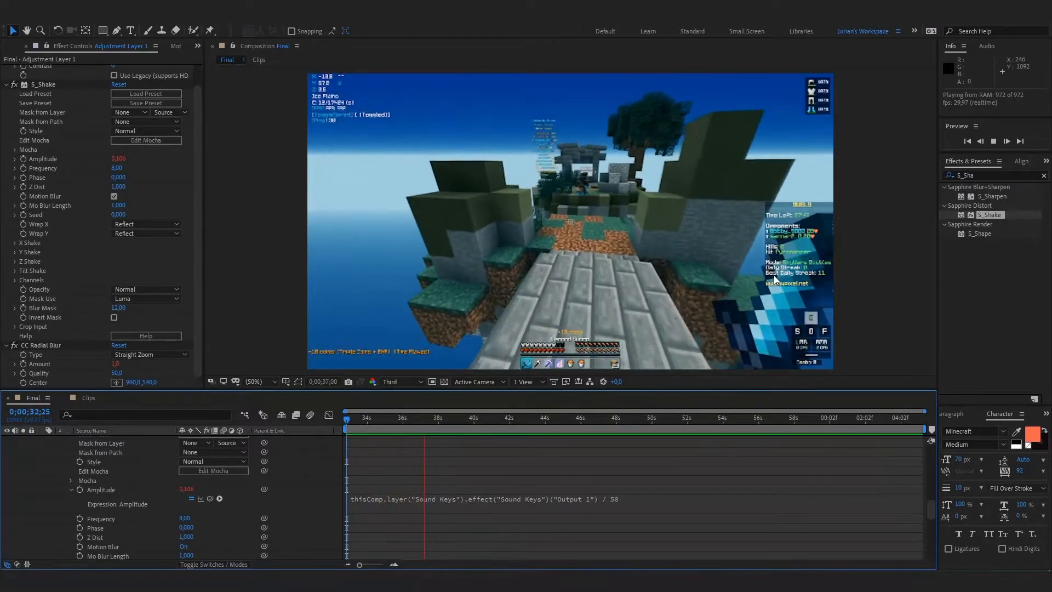
key(space)
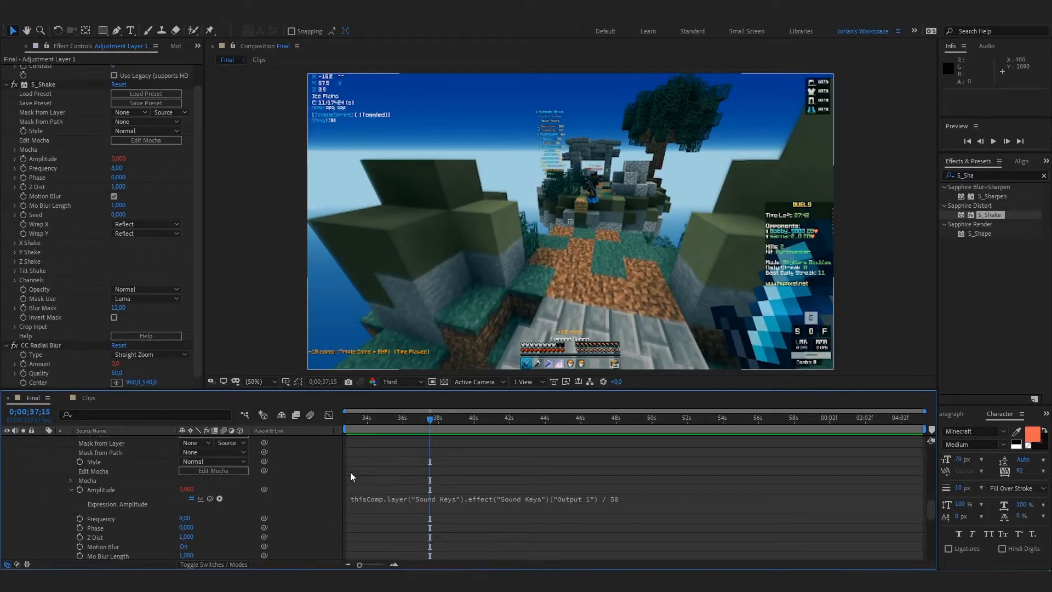
Subtract 0.3 from the S_Shake Amplitude expression and preview the shake from the start of the clip.
click(648, 502)
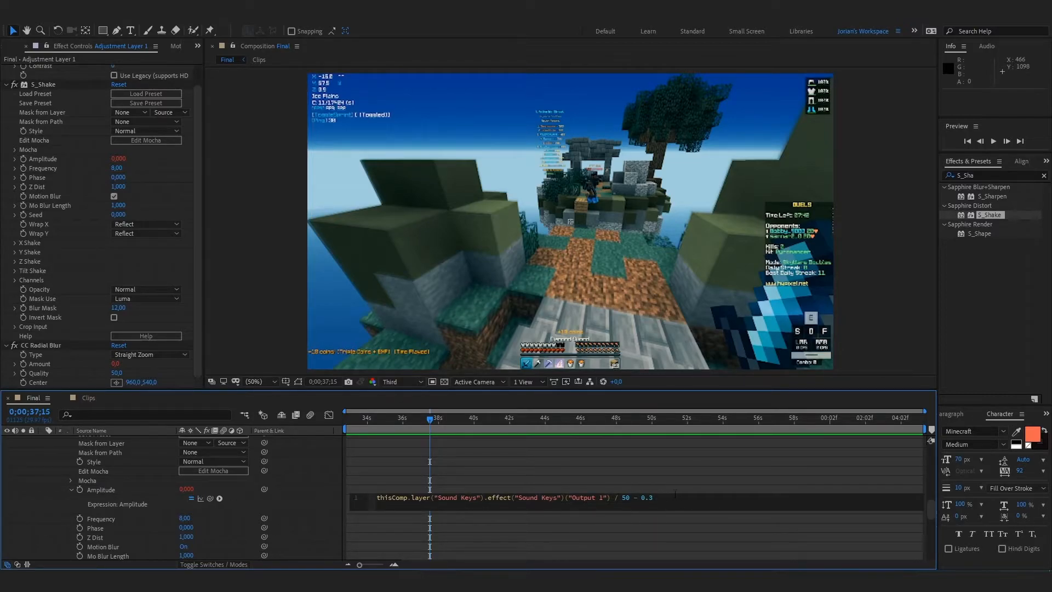
click(683, 462)
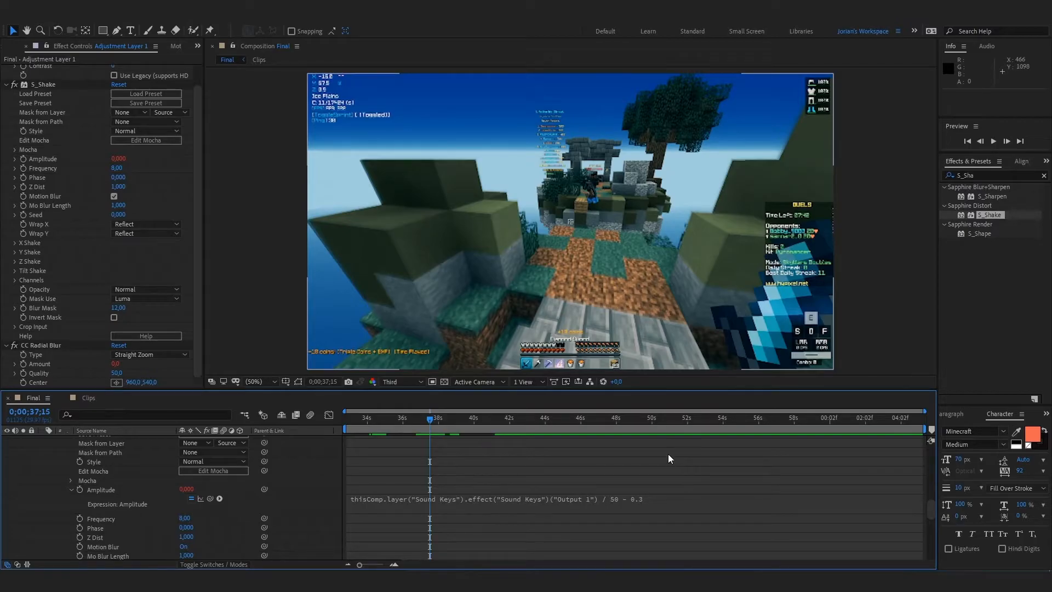
click(351, 420)
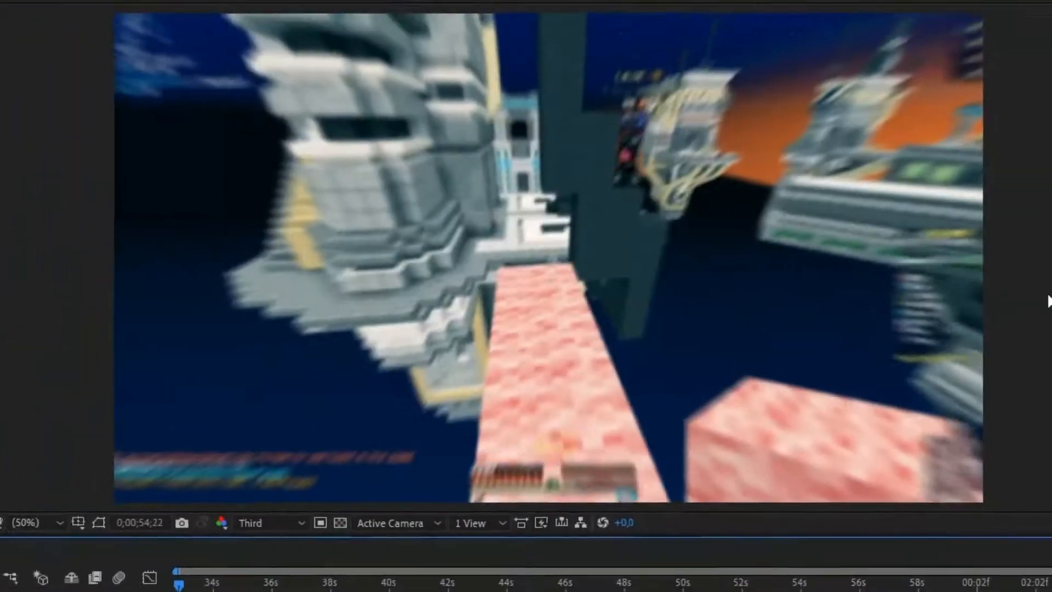
key(space)
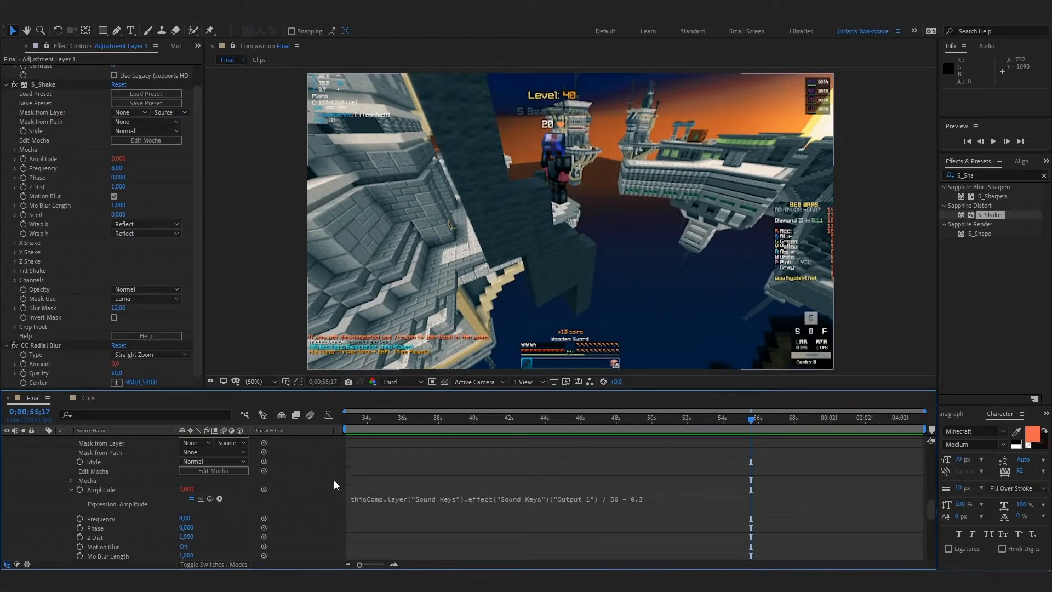
Collapse Adjustment Layer 1 and add an expression to Output 1 of the Sound Keys effect.
scroll(114, 470, up, 5)
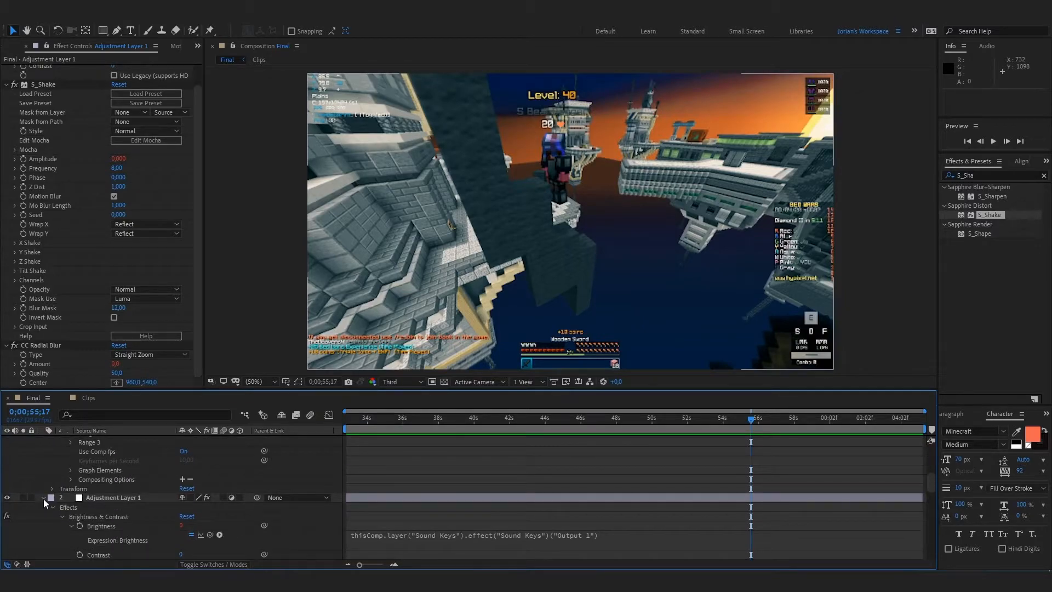
click(44, 499)
scroll(108, 501, up, 3)
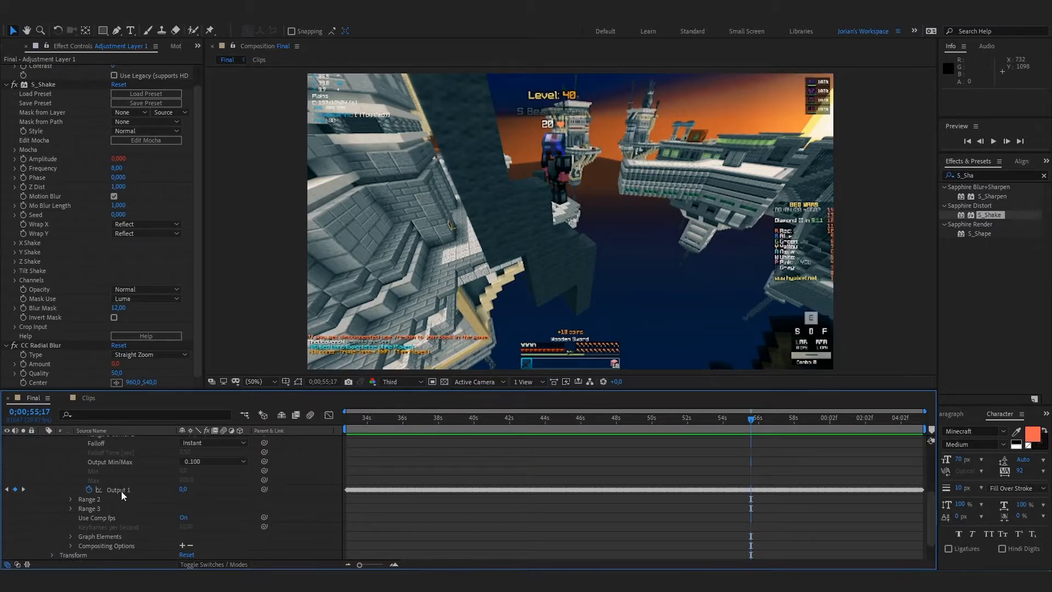
click(115, 489)
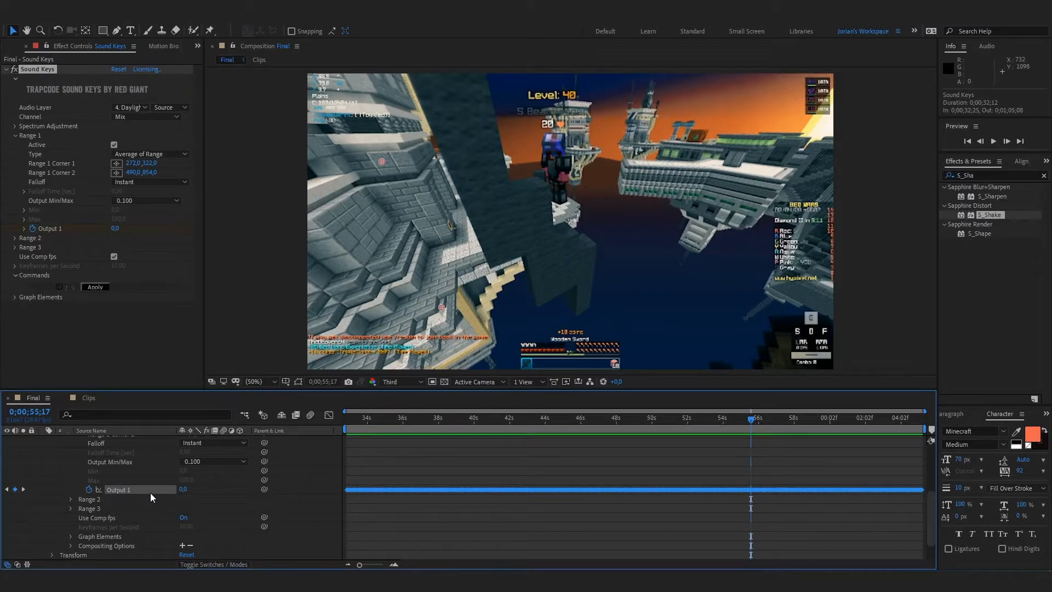
alt+click(88, 490)
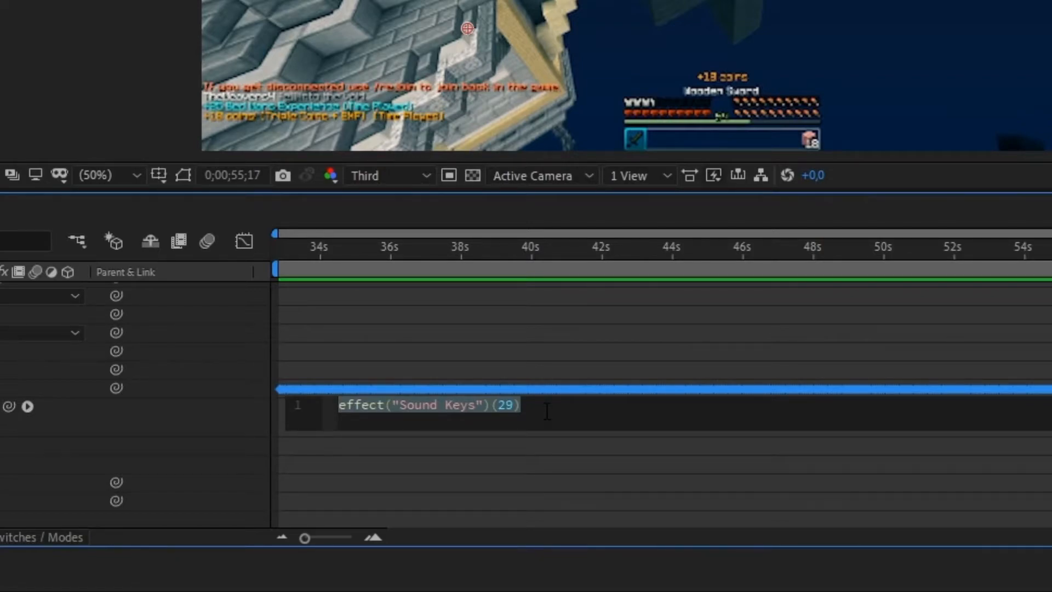
Set the Output 1 expression to valueAtTime(time+framesToTime(2)) and view the result from about 36 seconds.
text(value)
key(Down)
key(Return)
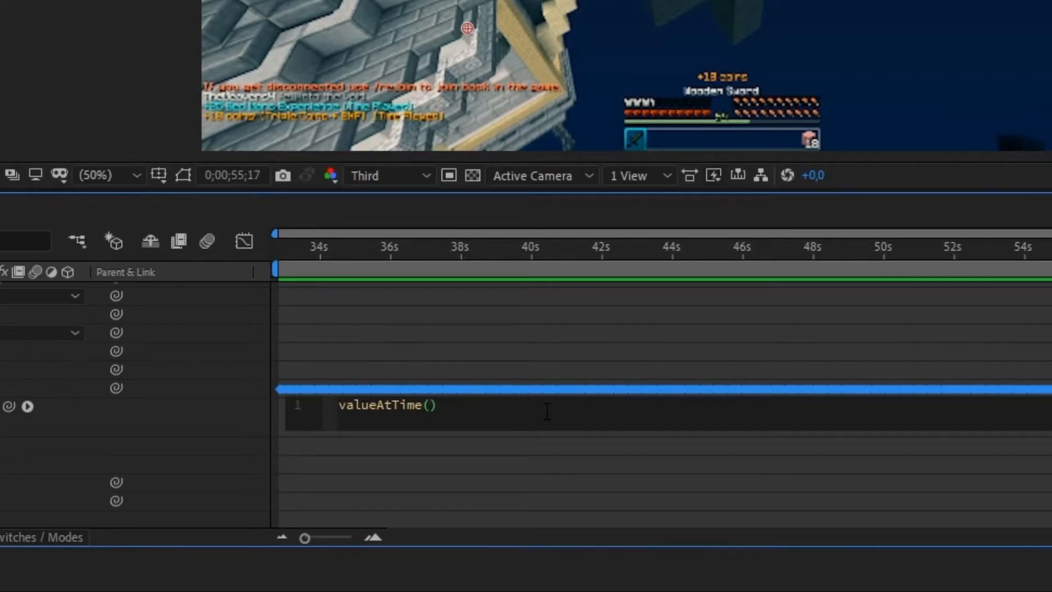
text(time+frame)
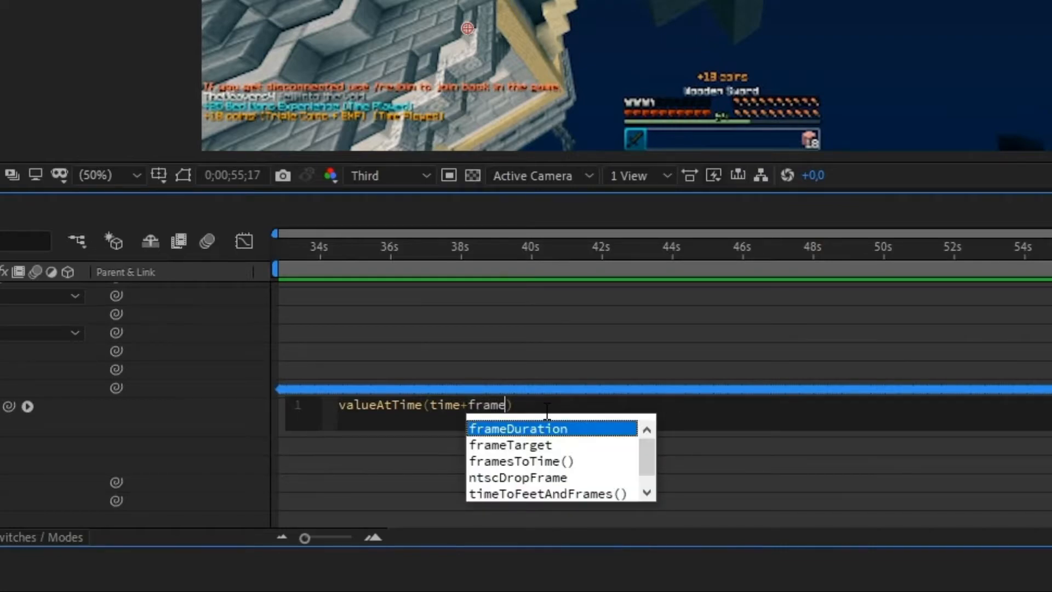
key(Down)
key(Down)
key(Return)
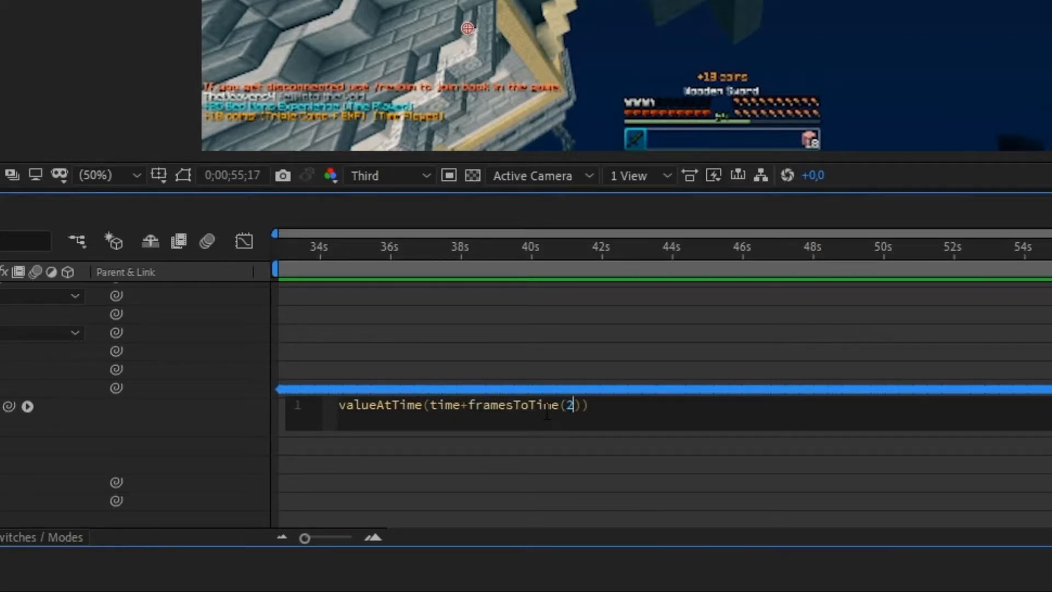
click(554, 470)
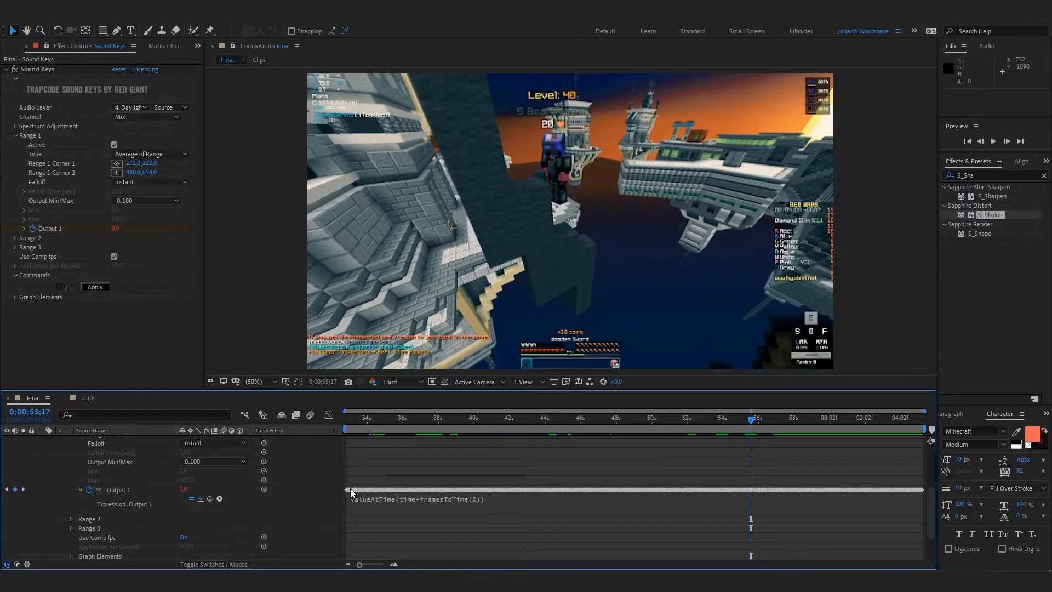
click(396, 419)
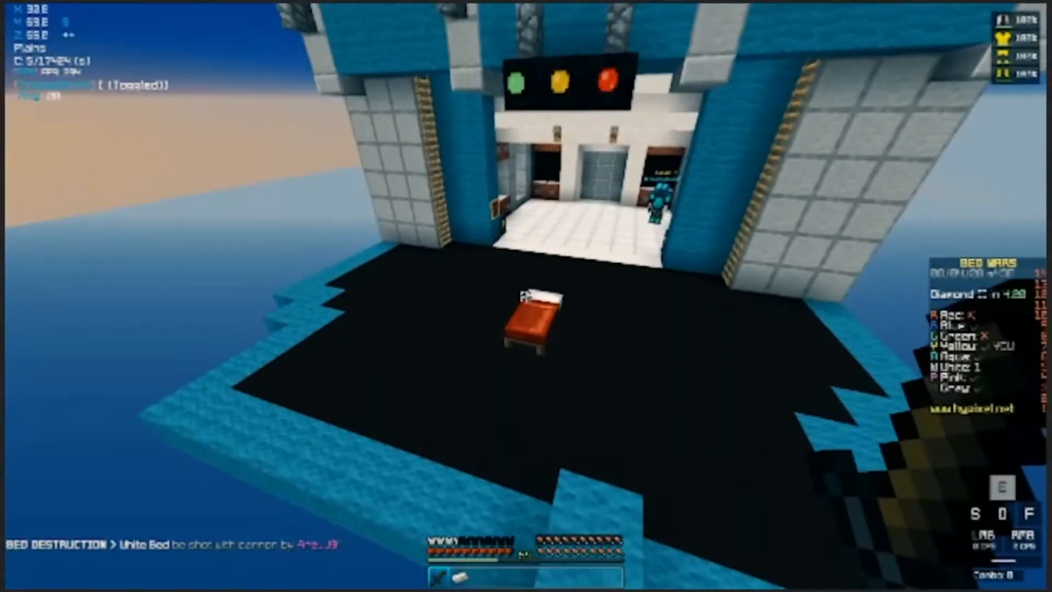
click(526, 296)
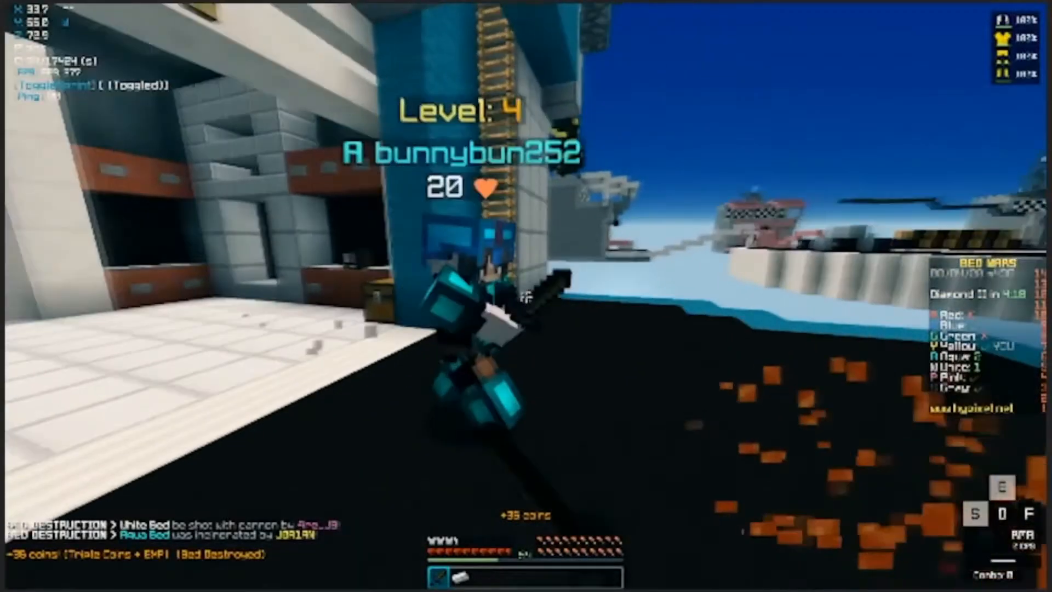
click(526, 296)
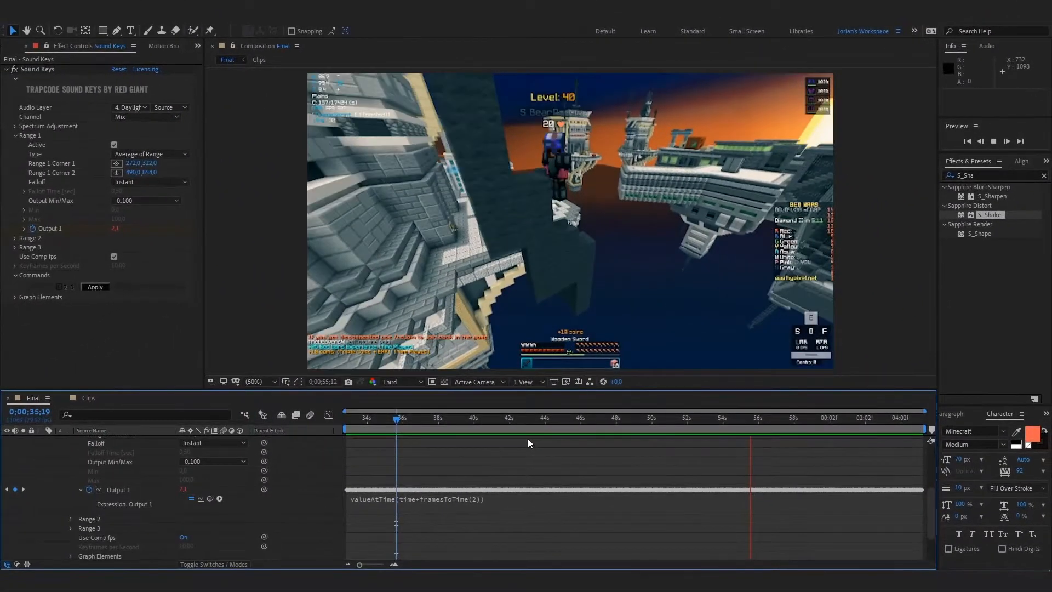
Multiply the Output 1 expression by 2 and preview the stronger effects from 0;00;37;16.
click(496, 501)
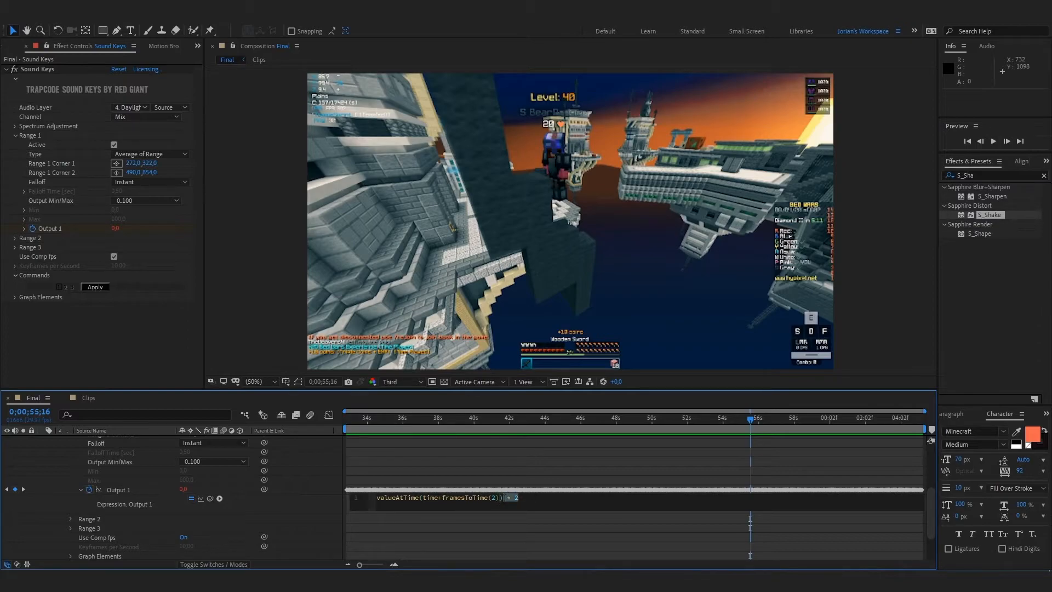
click(553, 472)
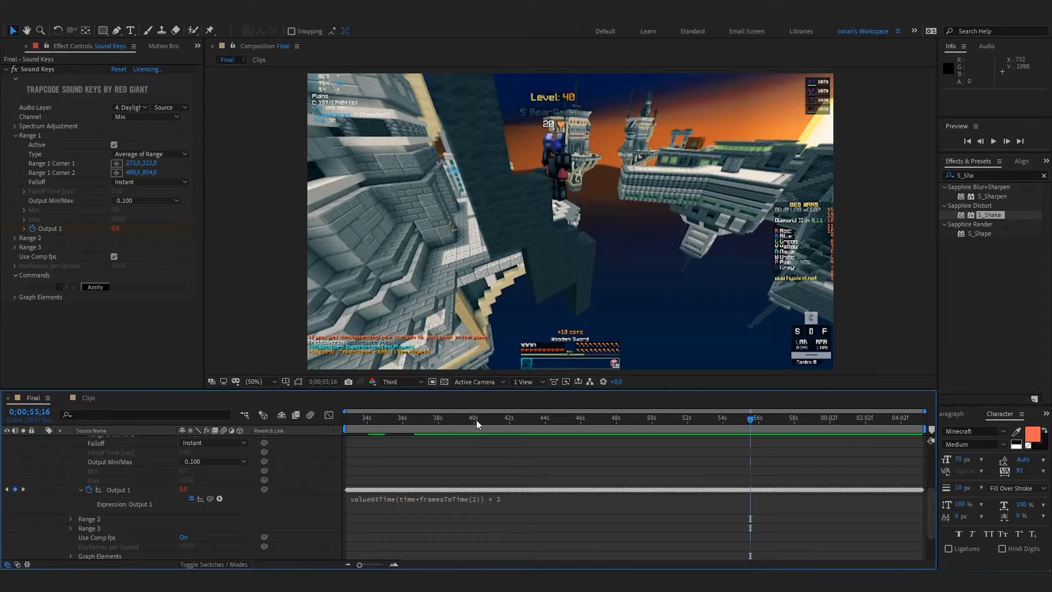
click(430, 422)
key(space)
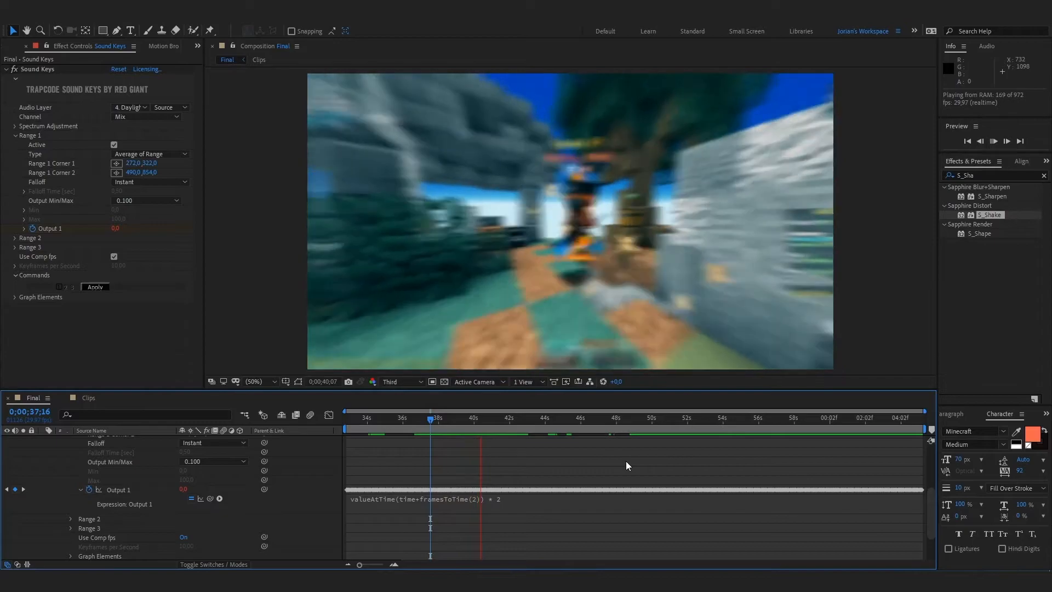
key(space)
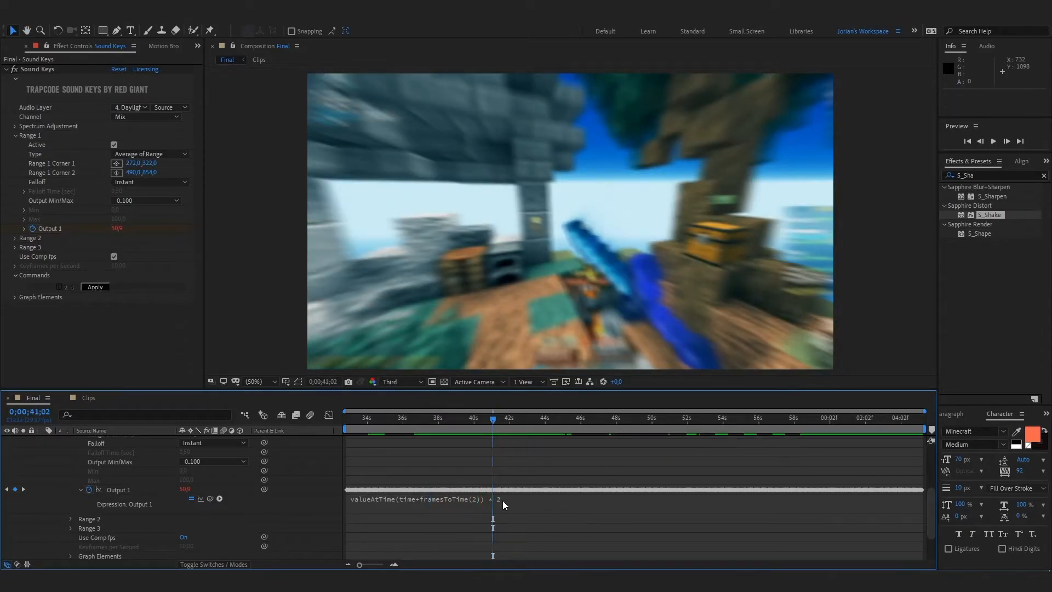
Set the Output 1 expression to valueAtTime(time+framesToTime(2)) * 0.7 and preview the result from 0;00;36;23.
click(502, 500)
click(527, 496)
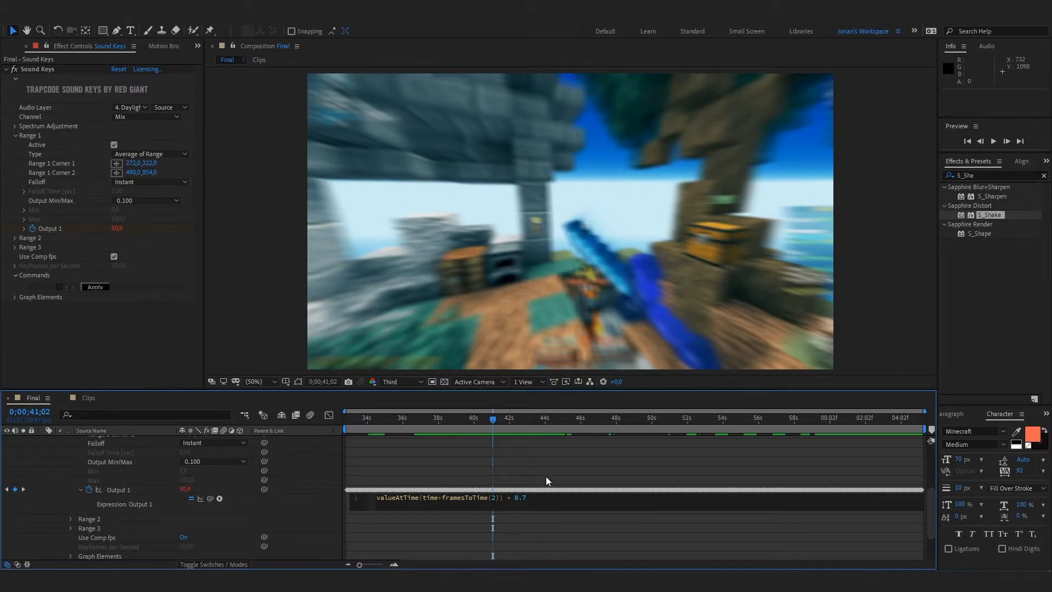
click(514, 451)
drag(430, 416, 416, 419)
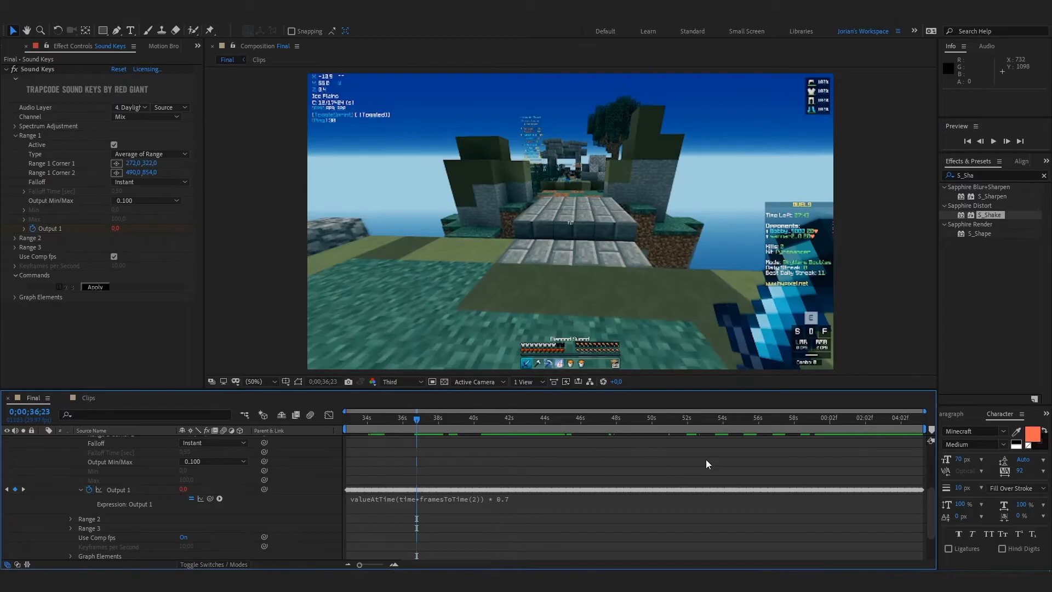
key(space)
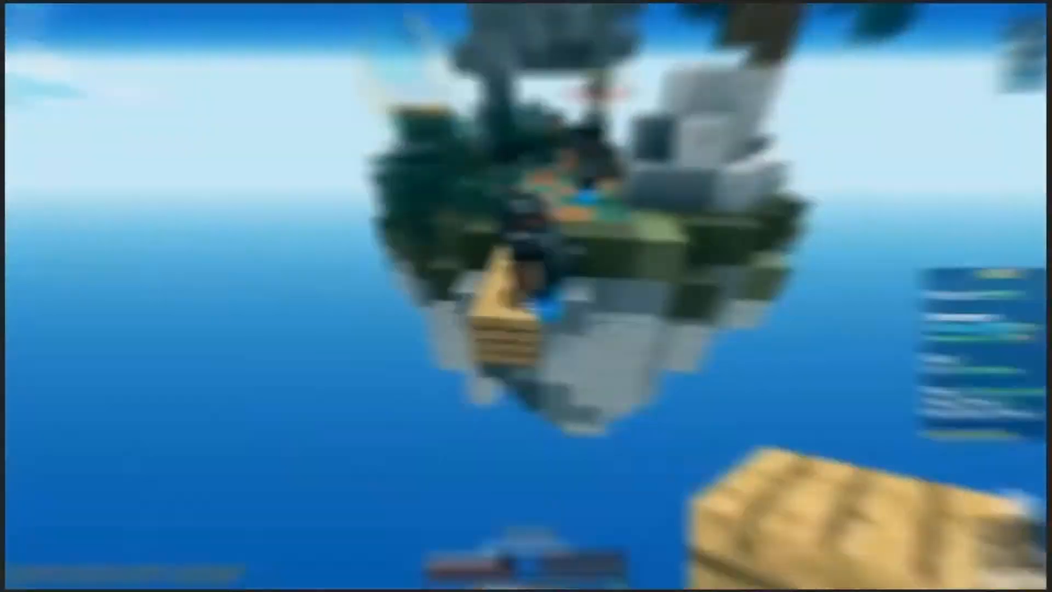